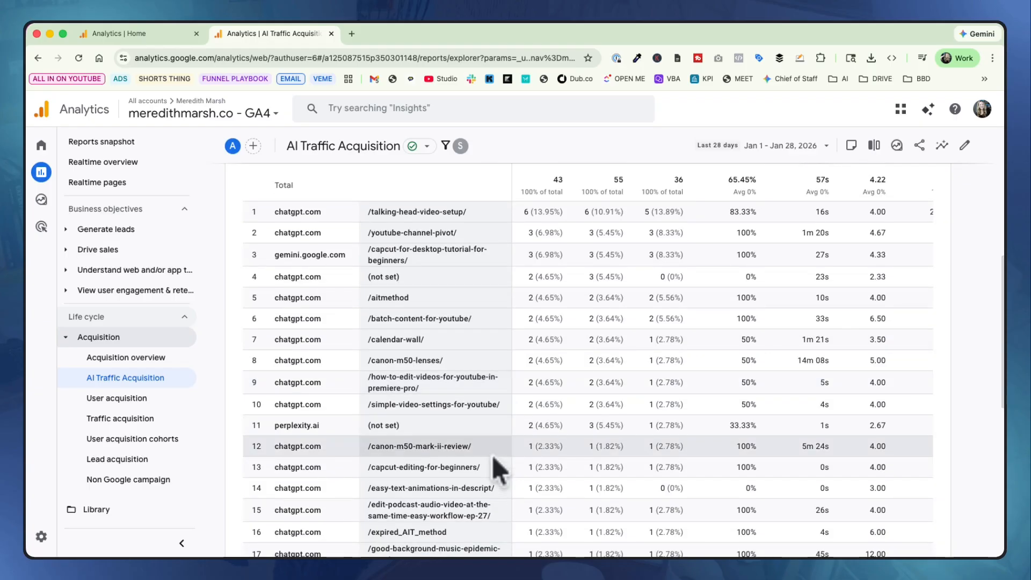
# - Switch to the VidProMom - GA4 property and open its report Library
pyautogui.scroll(2, 493, 456)
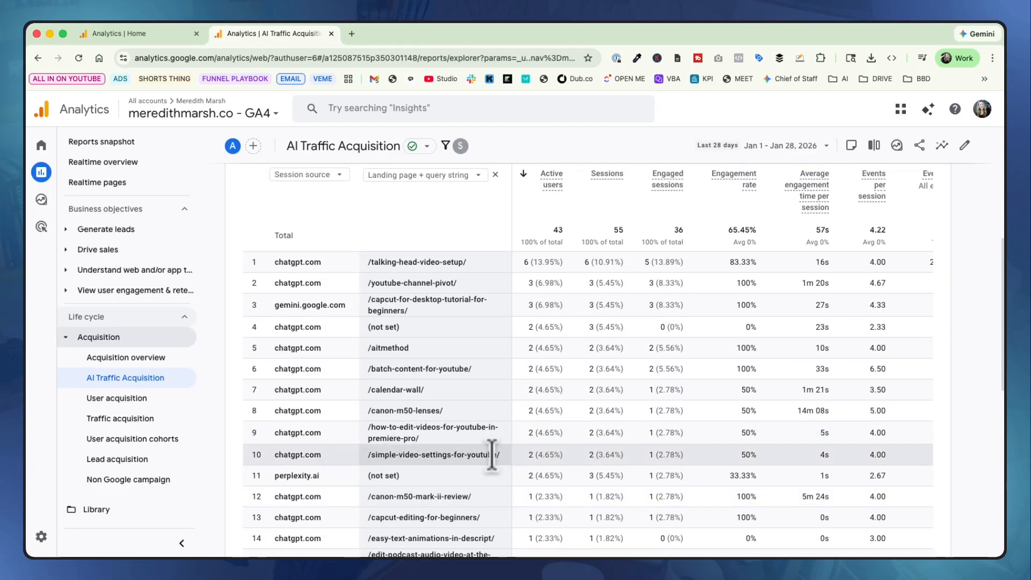
pyautogui.click(153, 34)
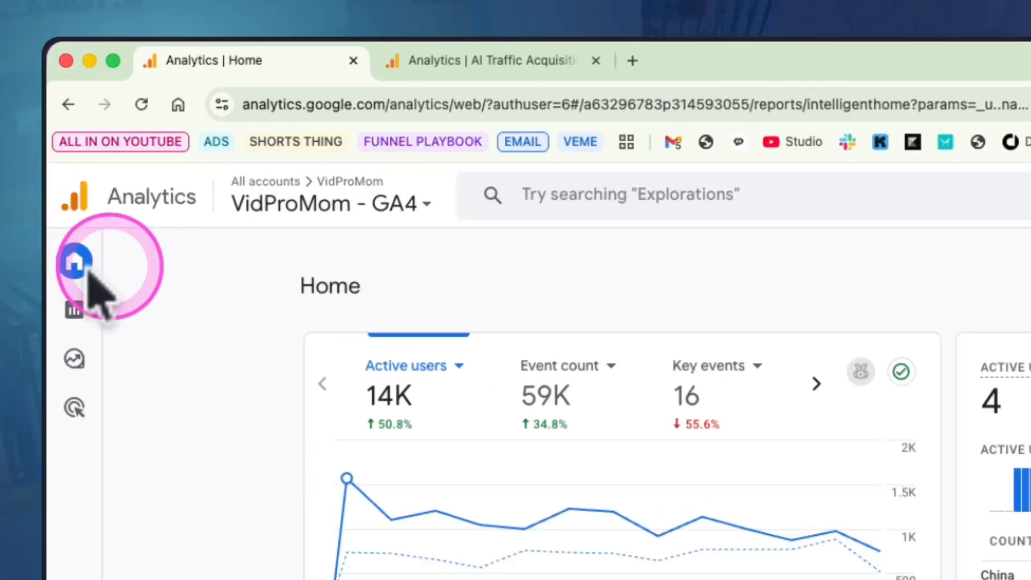
pyautogui.moveTo(67, 173)
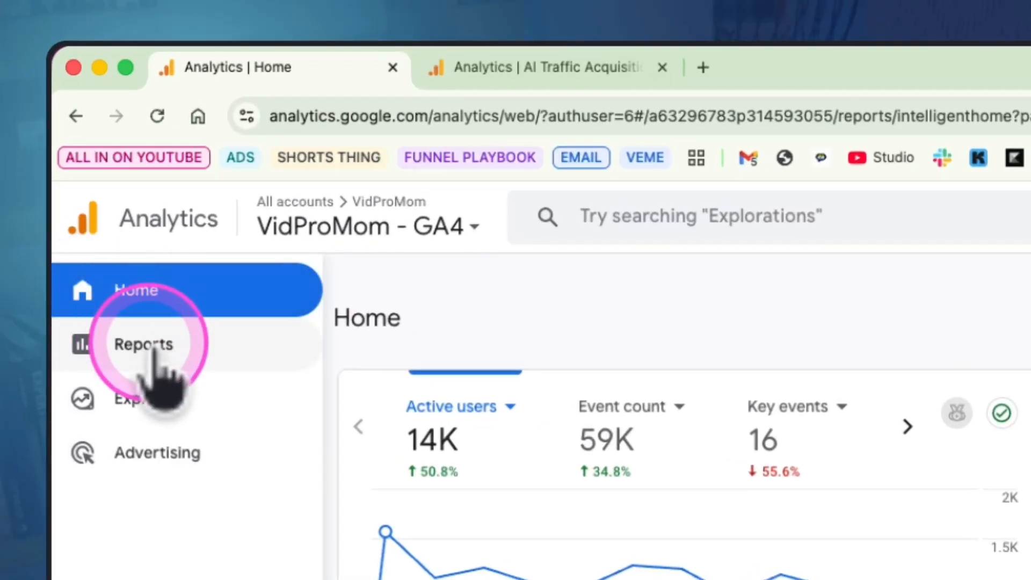
pyautogui.click(139, 350)
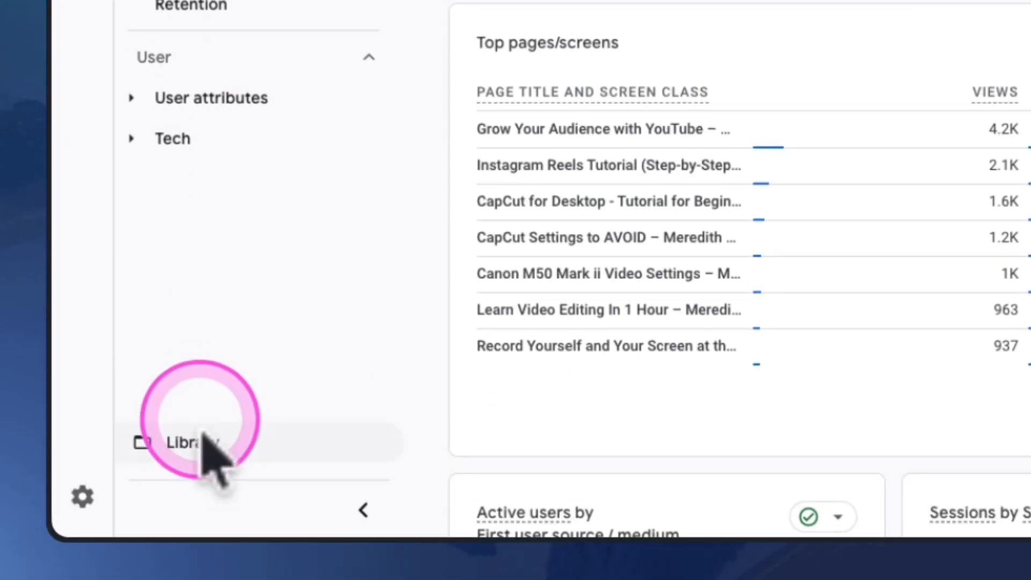
pyautogui.click(203, 446)
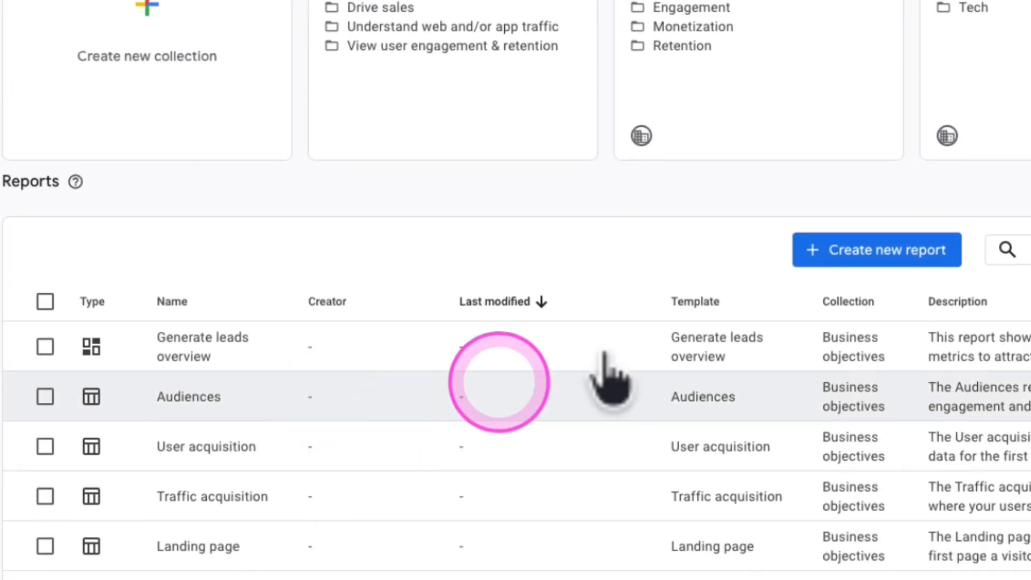
# - Create a new detail report from the Traffic acquisition template
pyautogui.click(863, 249)
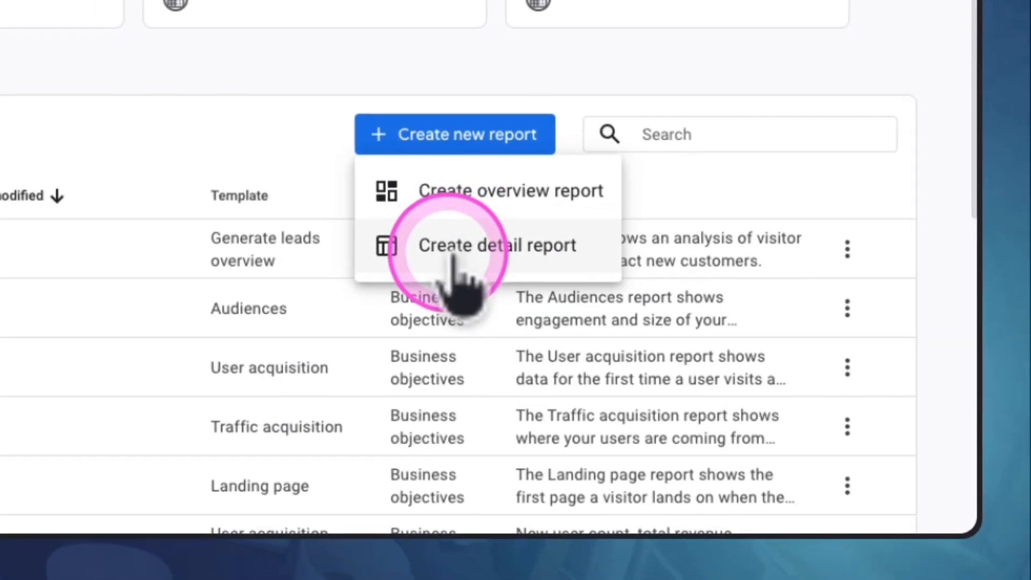
pyautogui.click(480, 259)
pyautogui.scroll(-5, 755, 418)
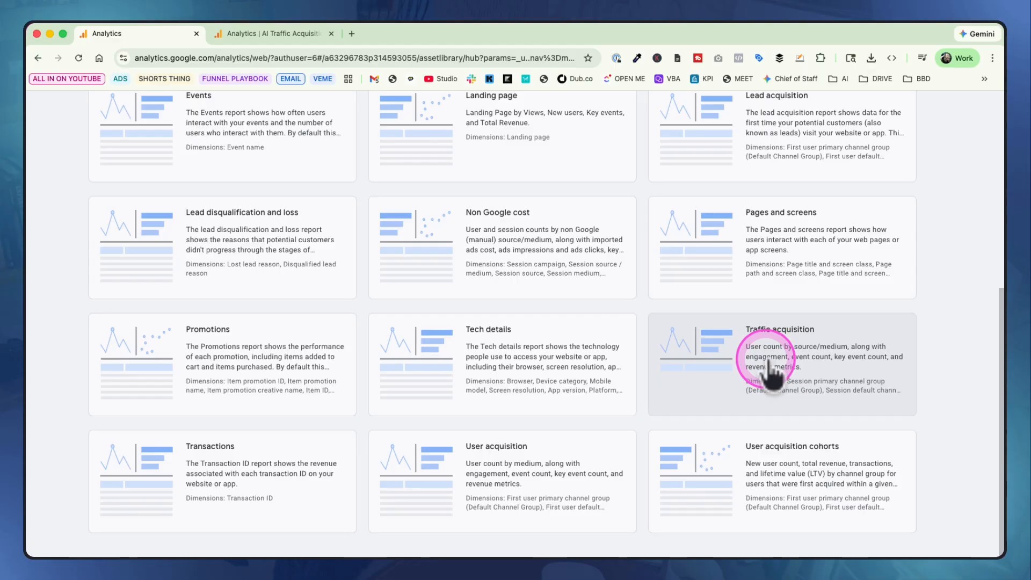
pyautogui.click(772, 372)
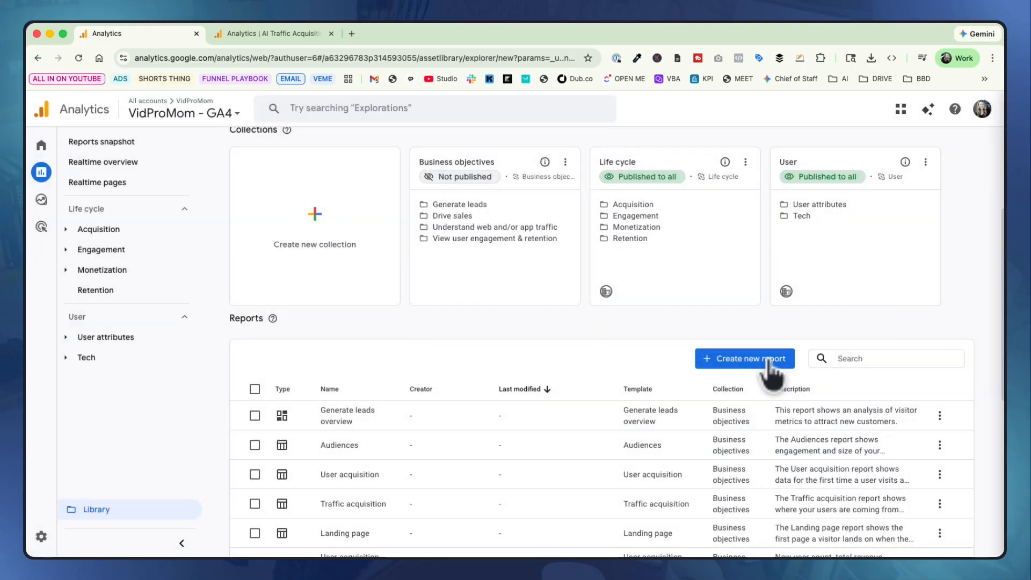
# - Make Session source the report's default primary dimension and apply the change
pyautogui.click(881, 329)
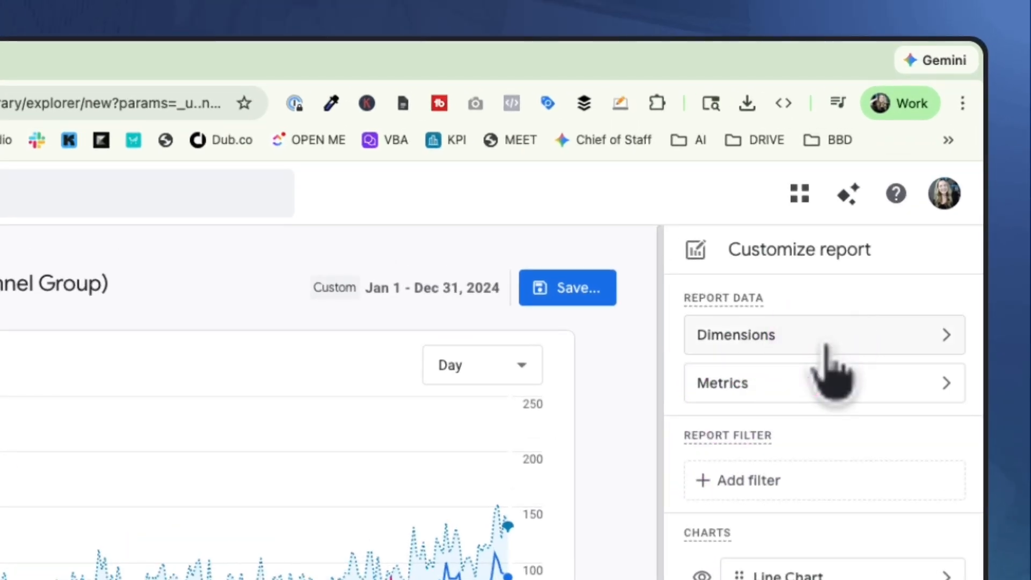
pyautogui.click(826, 339)
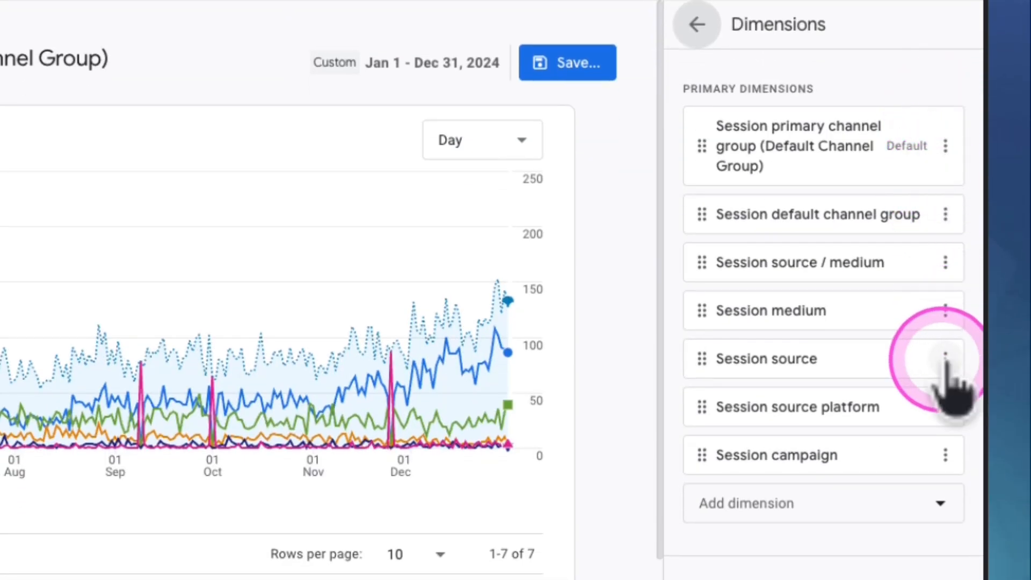
pyautogui.click(946, 359)
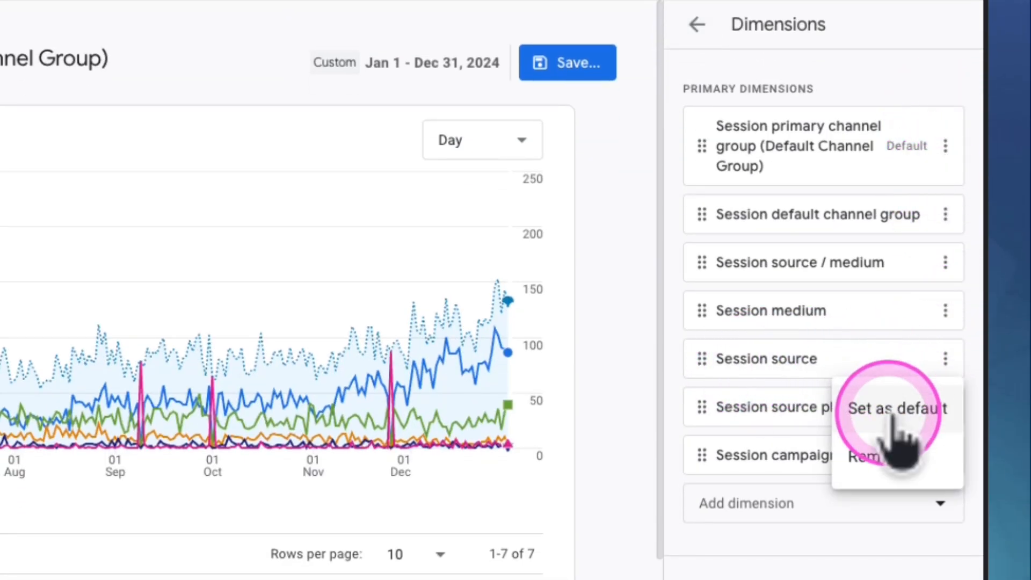
pyautogui.click(893, 418)
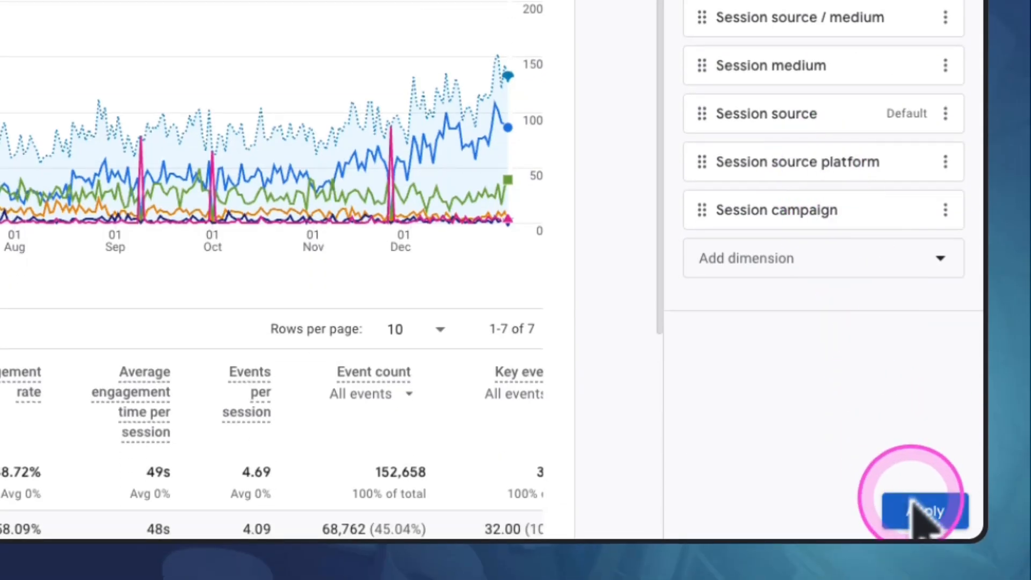
pyautogui.click(919, 513)
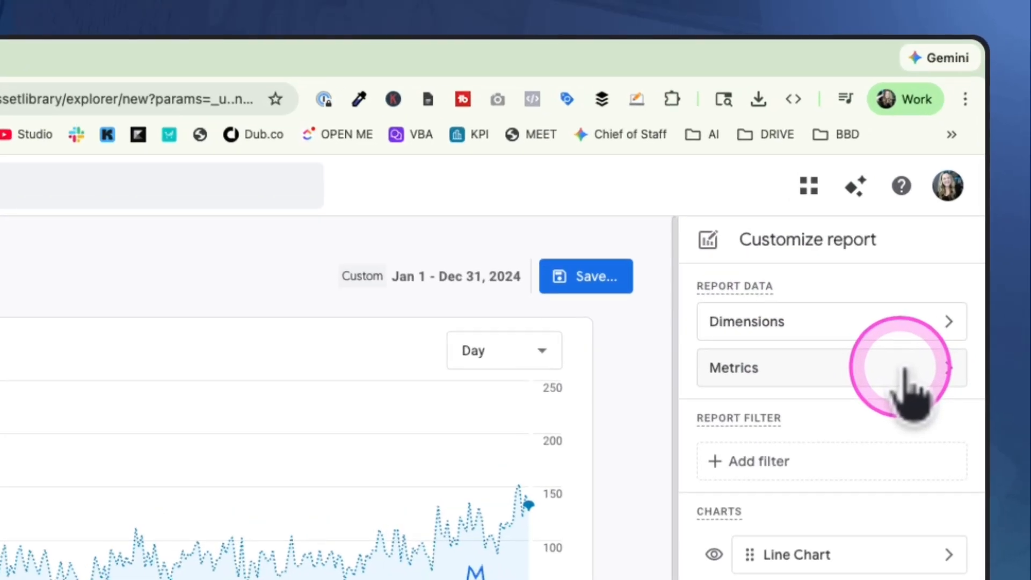
# - Add the Active users metric to the report's metrics
pyautogui.click(958, 223)
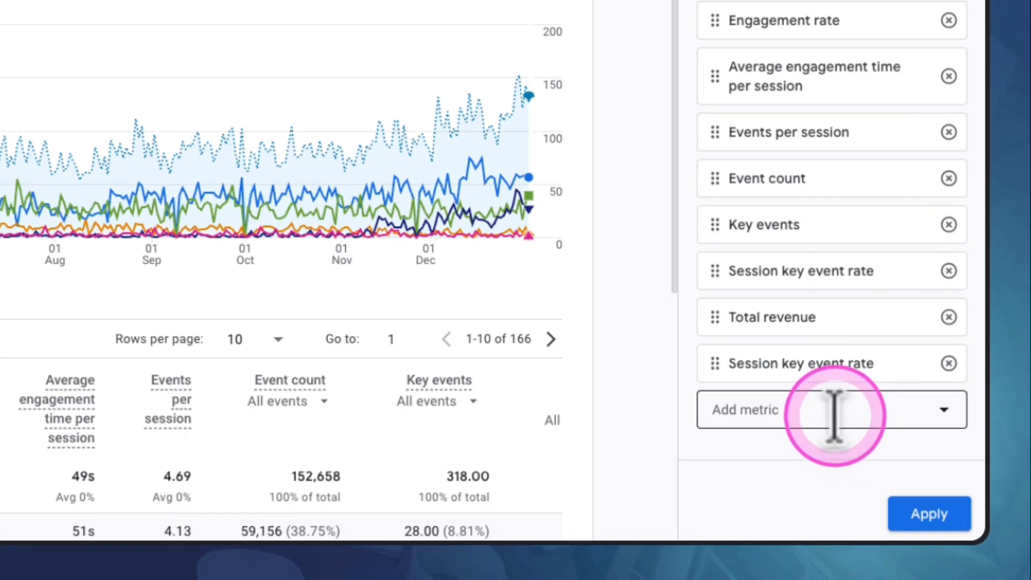
pyautogui.click(834, 415)
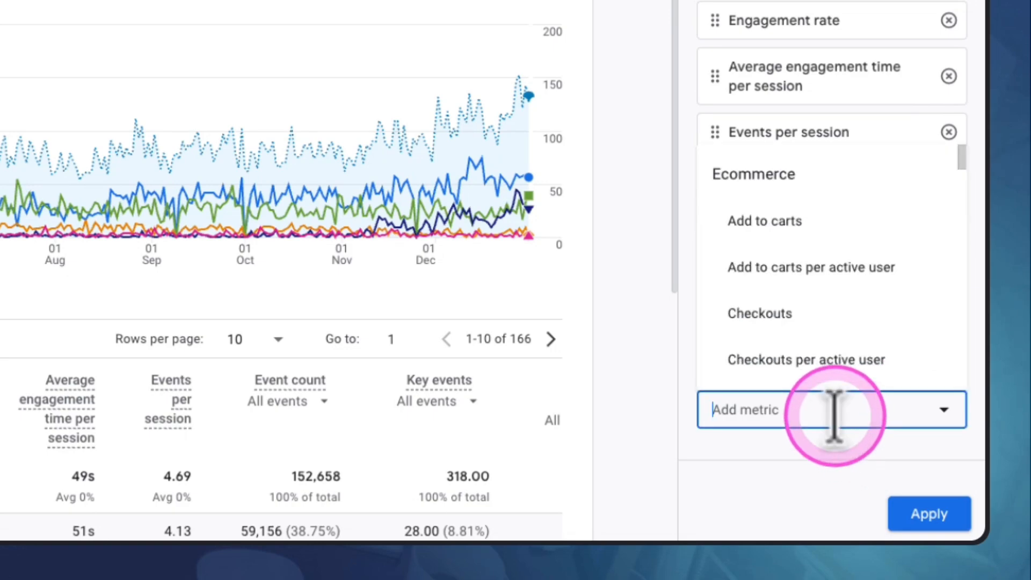
pyautogui.write('acri')
pyautogui.press('BackSpace')
pyautogui.press('BackSpace')
pyautogui.write('t')
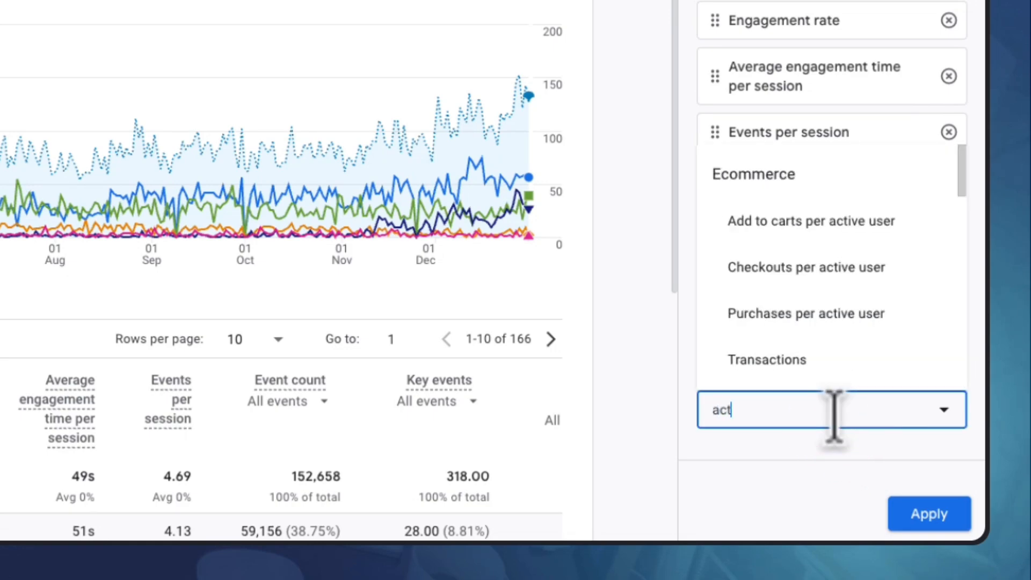
pyautogui.write('ive users')
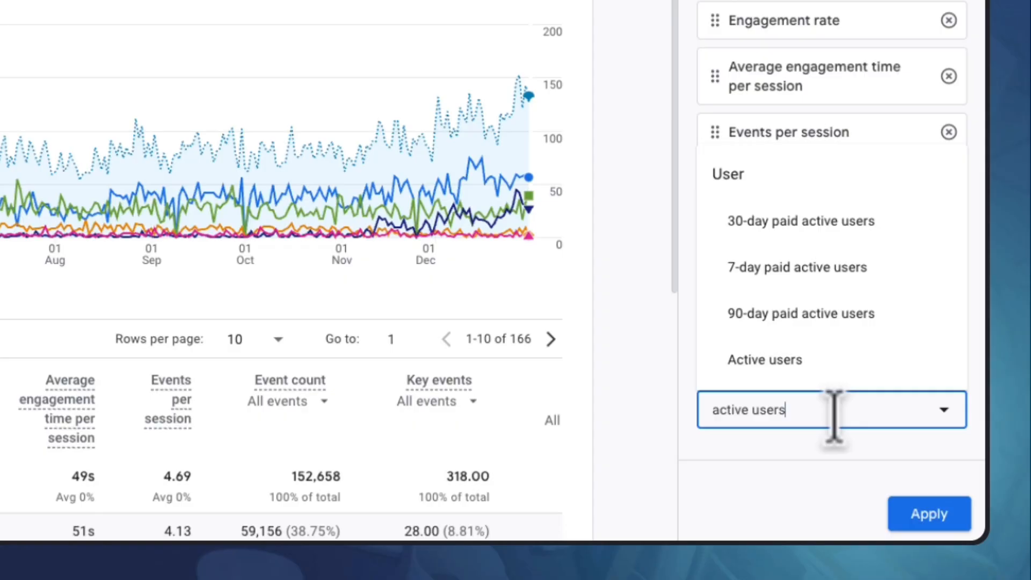
pyautogui.click(795, 363)
# - Move Active users to the first place in the metric order, above Sessions, and apply the metrics
pyautogui.moveTo(790, 370); pyautogui.dragTo(713, 247)
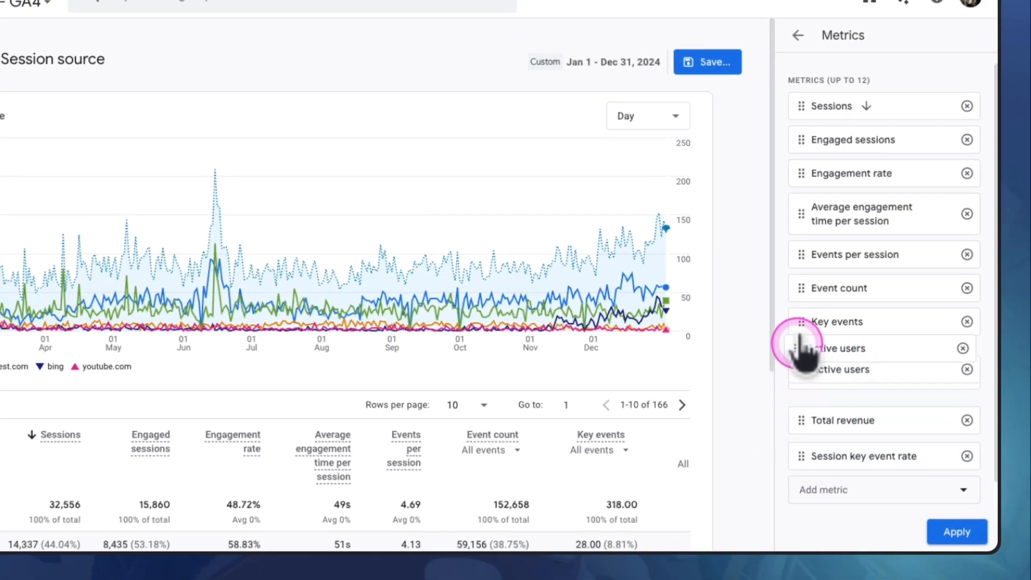
pyautogui.moveTo(799, 346); pyautogui.dragTo(789, 107)
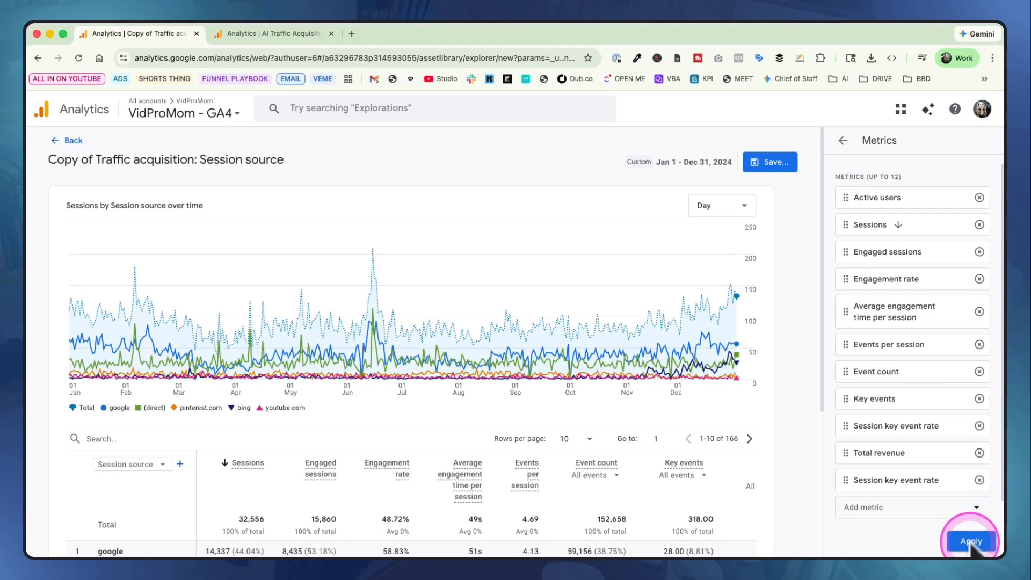
pyautogui.click(971, 541)
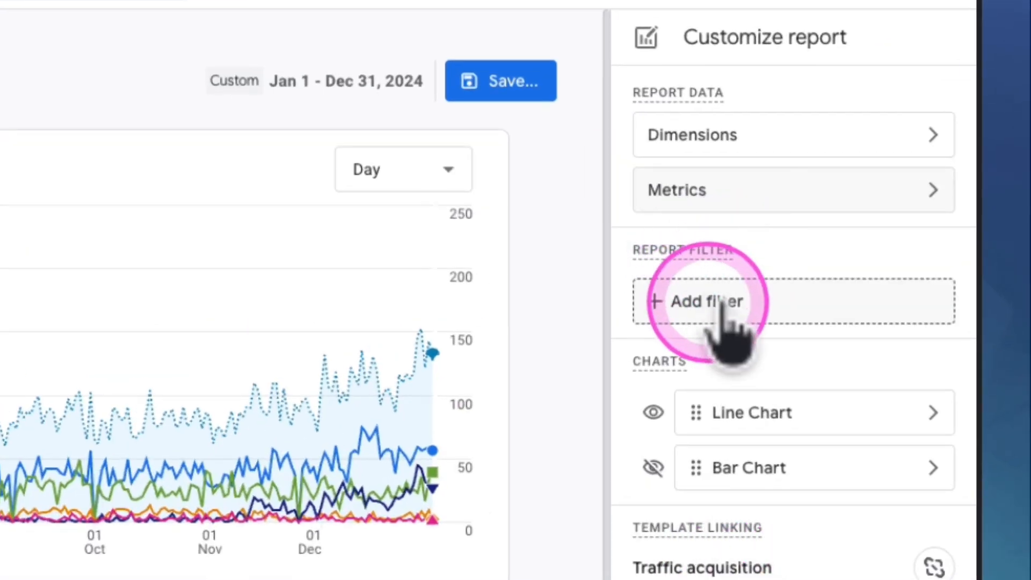
# - Add a report filter condition on the Session source dimension
pyautogui.click(721, 328)
pyautogui.click(805, 203)
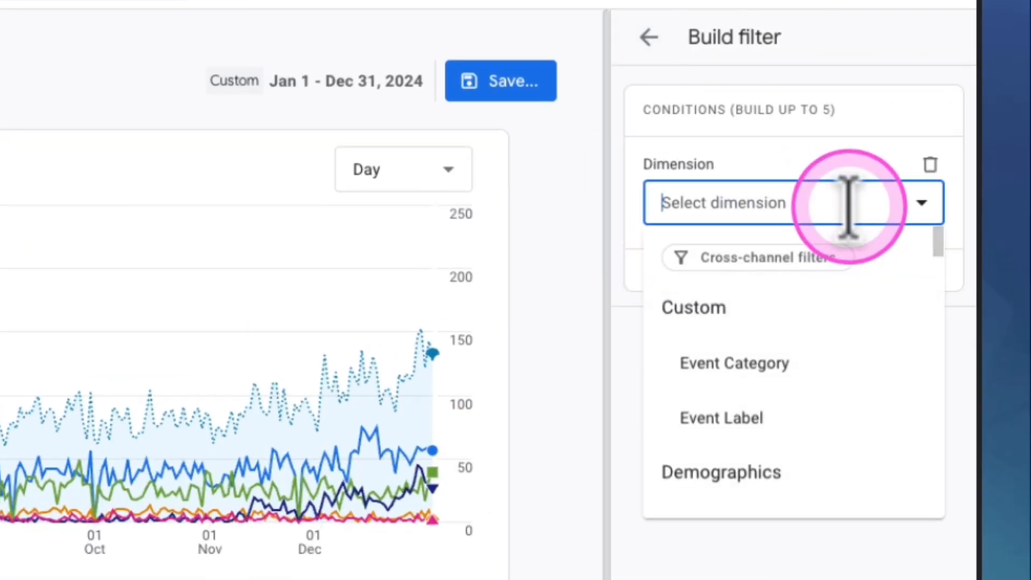
pyautogui.write('s')
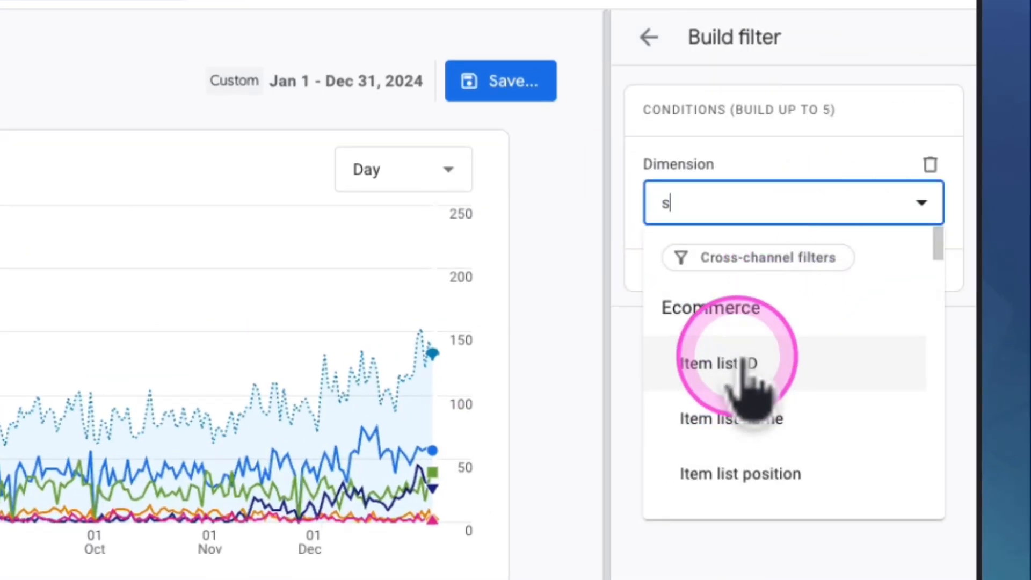
pyautogui.write('ession source')
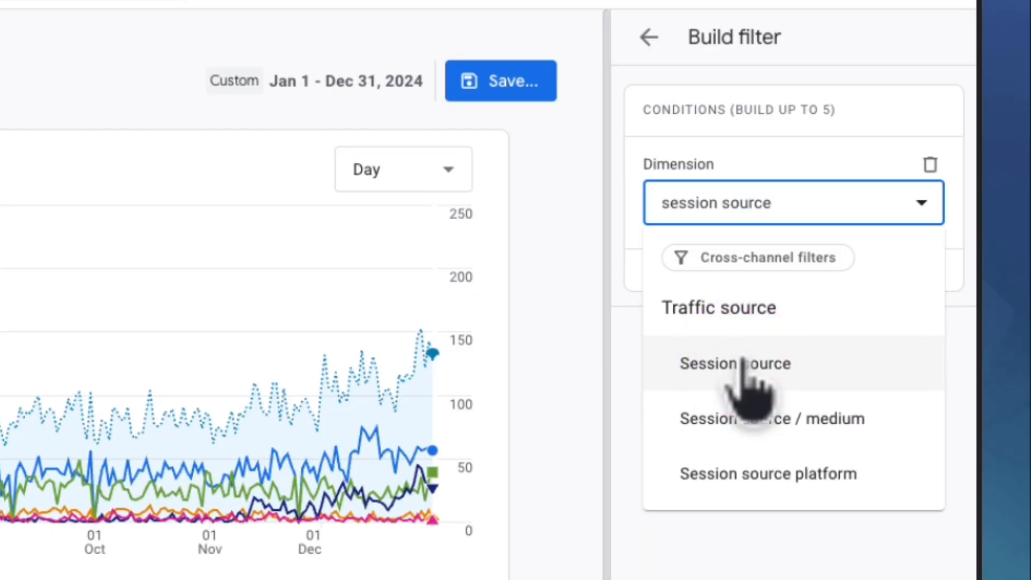
pyautogui.click(731, 365)
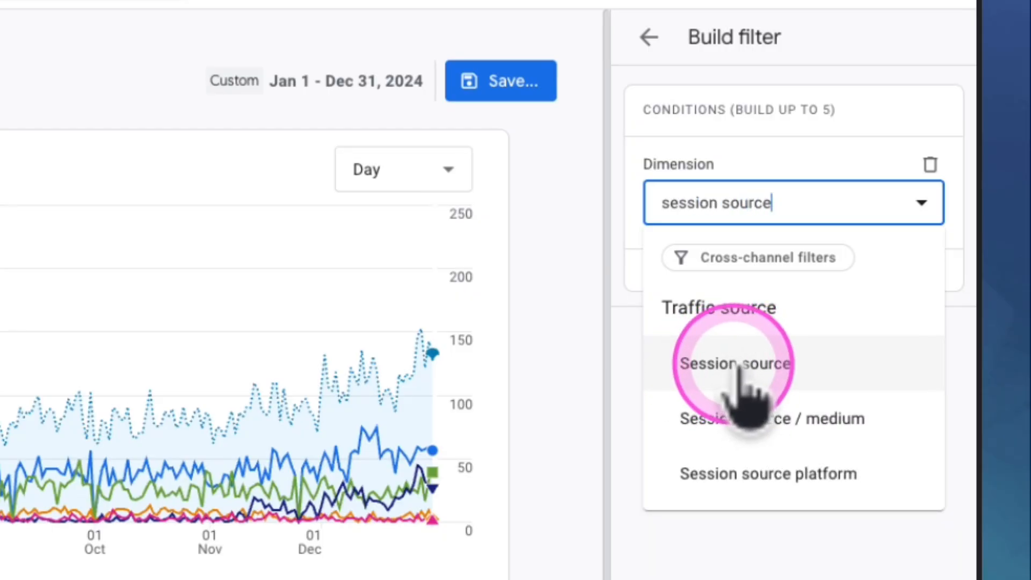
pyautogui.click(738, 367)
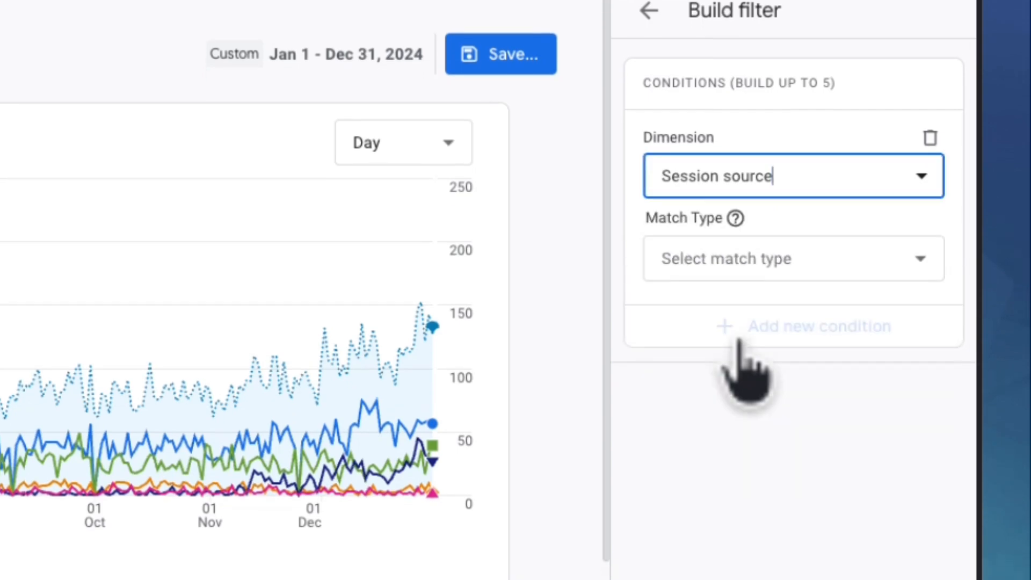
# - Set the condition to matches regex with the value (chatgpt|openai|anthropic|deepseek|grok)\.com|(gemini|bard)\.google\.com|(perplexity|claude)\.ai|(copilot\.microsoft|edgeservices\.bing)\.com|edge\scopilot
pyautogui.click(811, 192)
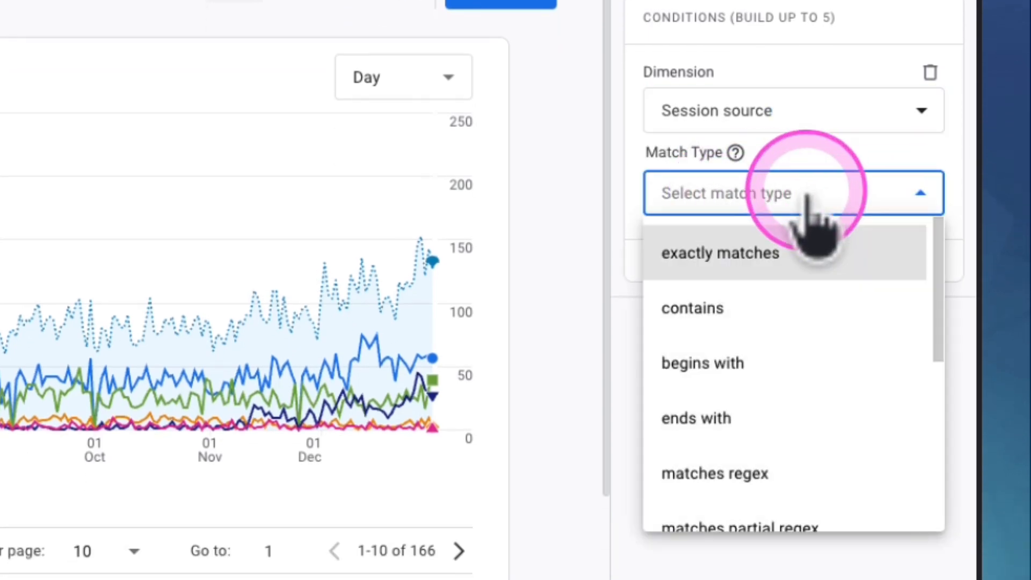
pyautogui.scroll(-1, 781, 408)
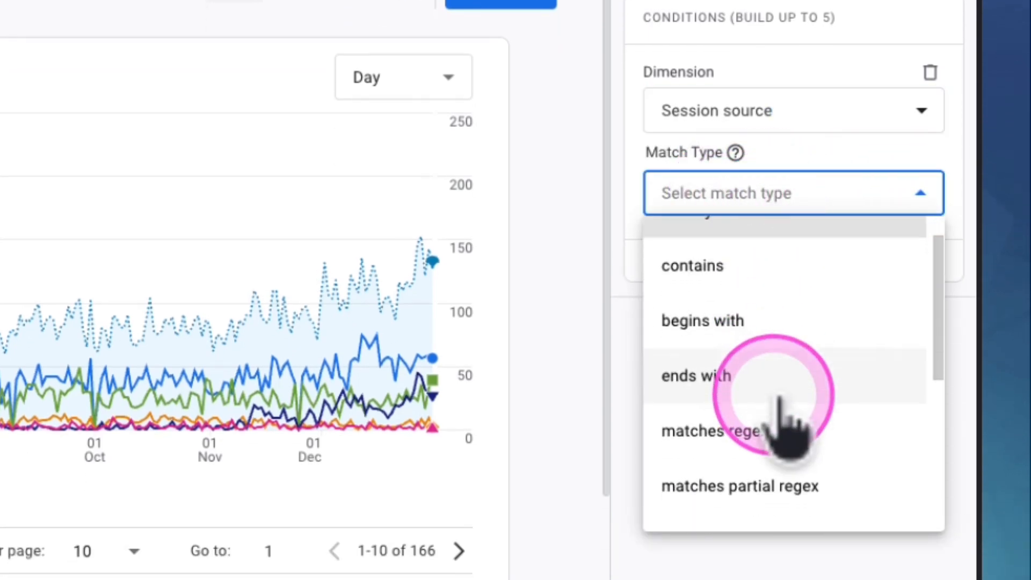
pyautogui.click(733, 431)
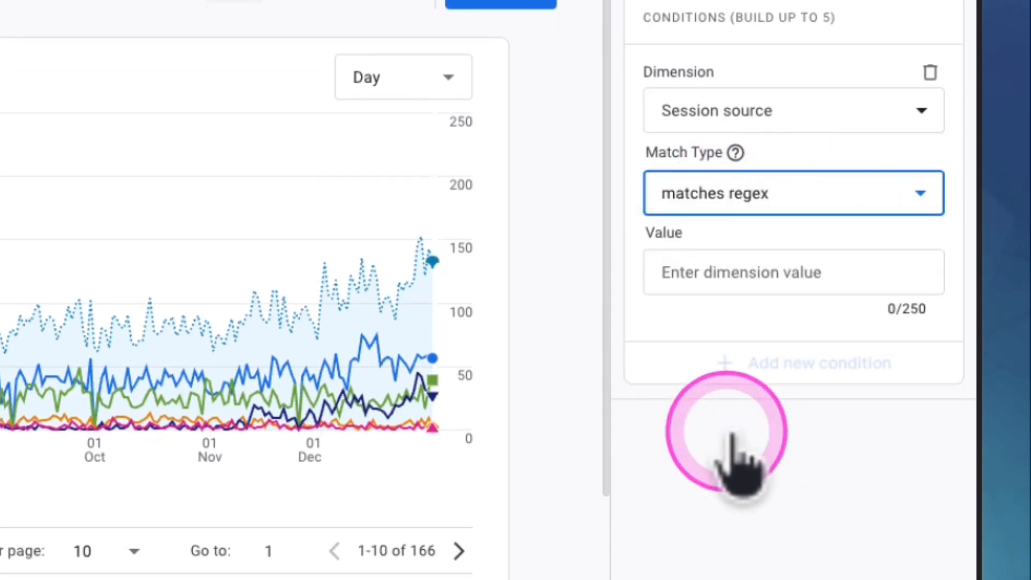
pyautogui.click(675, 272)
pyautogui.write('(chatgpt|openai|anthropic|deepseek|grok)\\.com|(gemini|bard)\\.google\\.com|(perplexity|claude)\\.ai|(copilot\\.microsoft|edgeservices\\.bing)\\.com|edge\\scopilot')
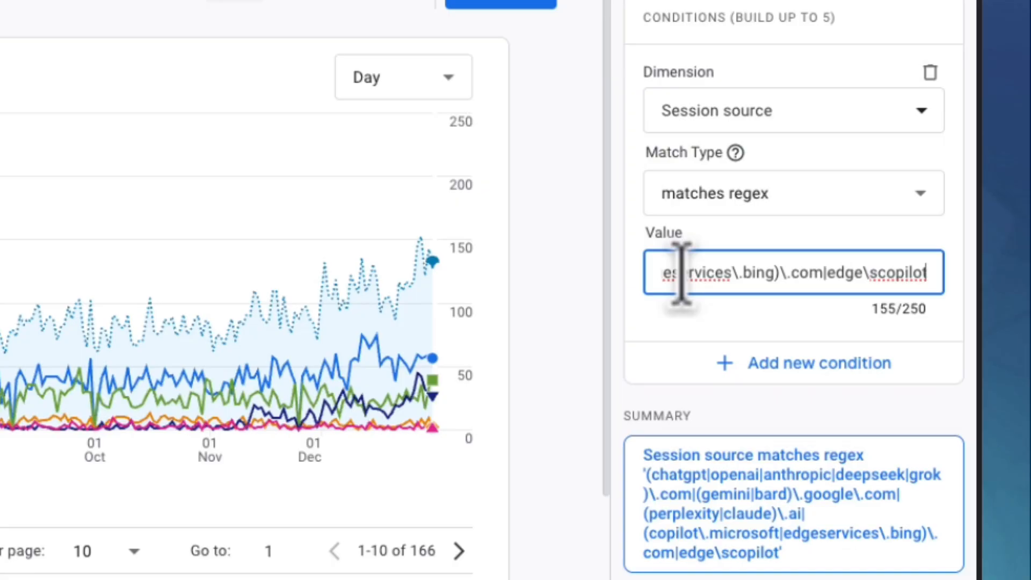
# - Review the full regex value of the Session source condition and apply the report filter
pyautogui.moveTo(736, 274); pyautogui.dragTo(640, 281)
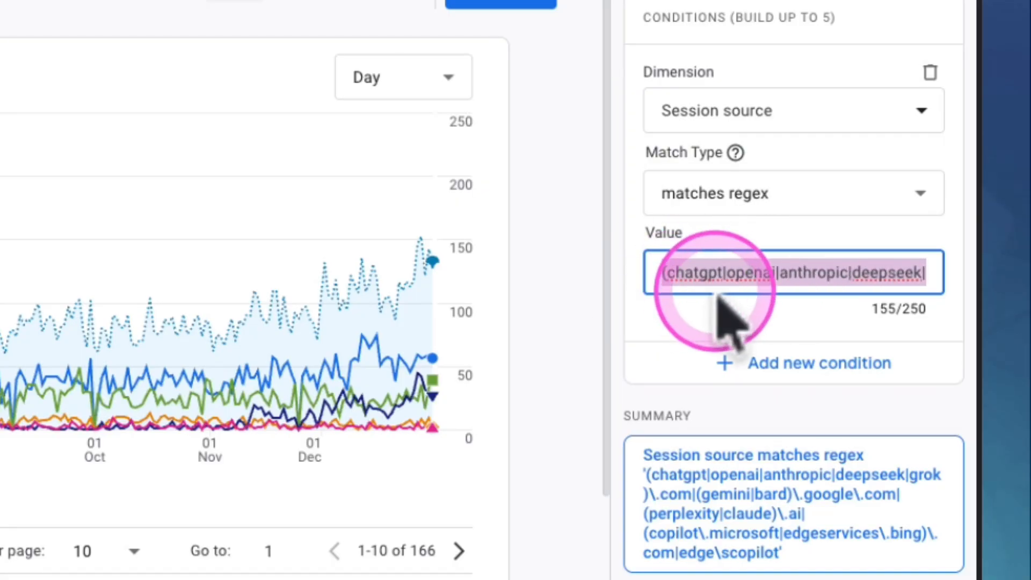
pyautogui.click(722, 274)
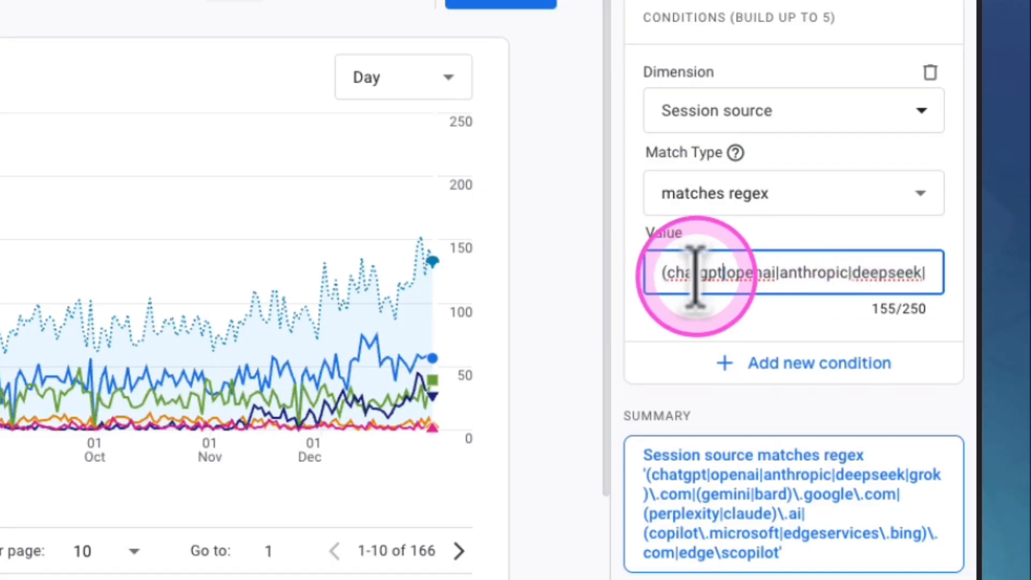
pyautogui.hscroll(1, 698, 275)
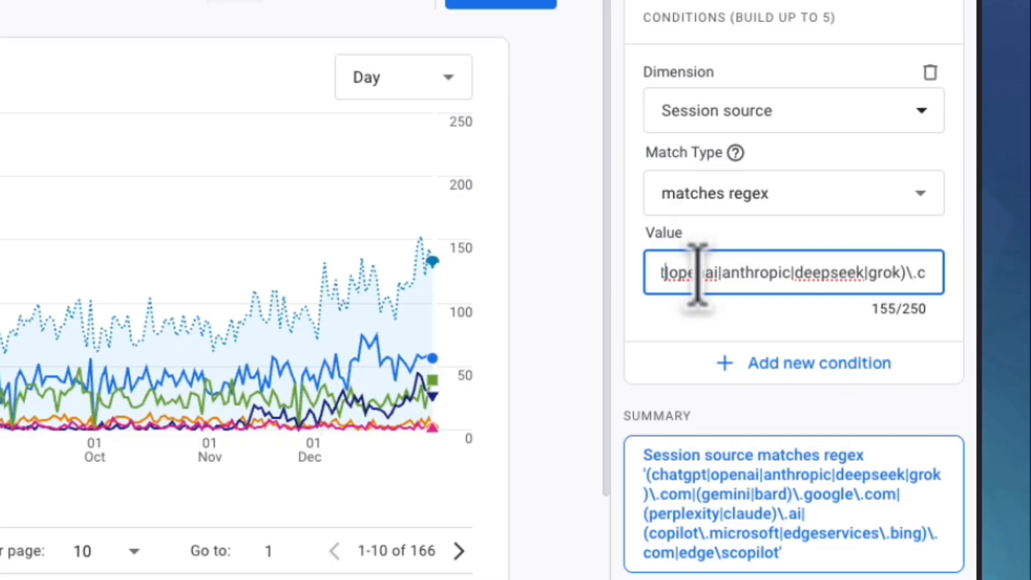
pyautogui.hscroll(6, 698, 275)
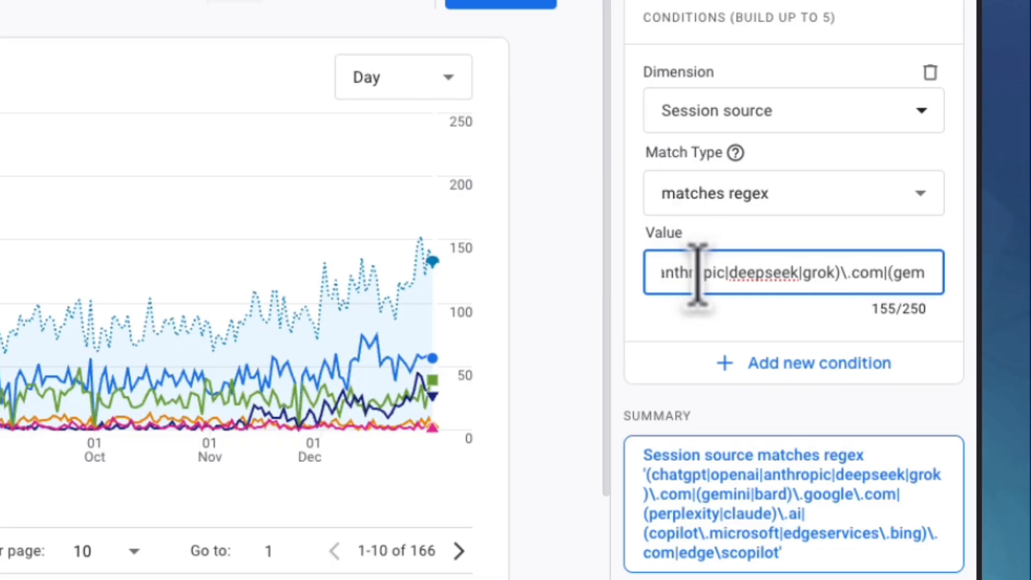
pyautogui.hscroll(6, 697, 275)
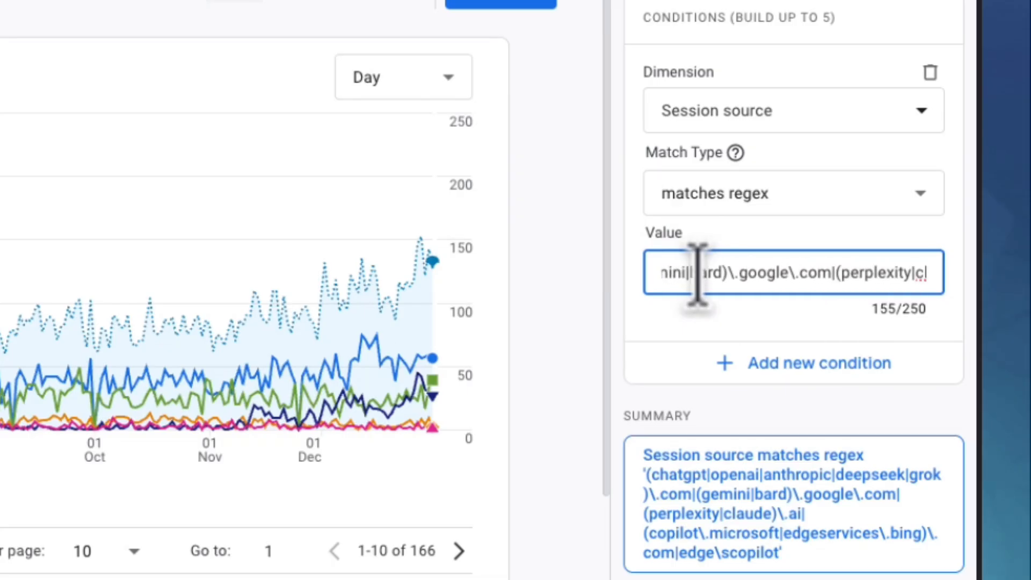
pyautogui.hscroll(4, 697, 275)
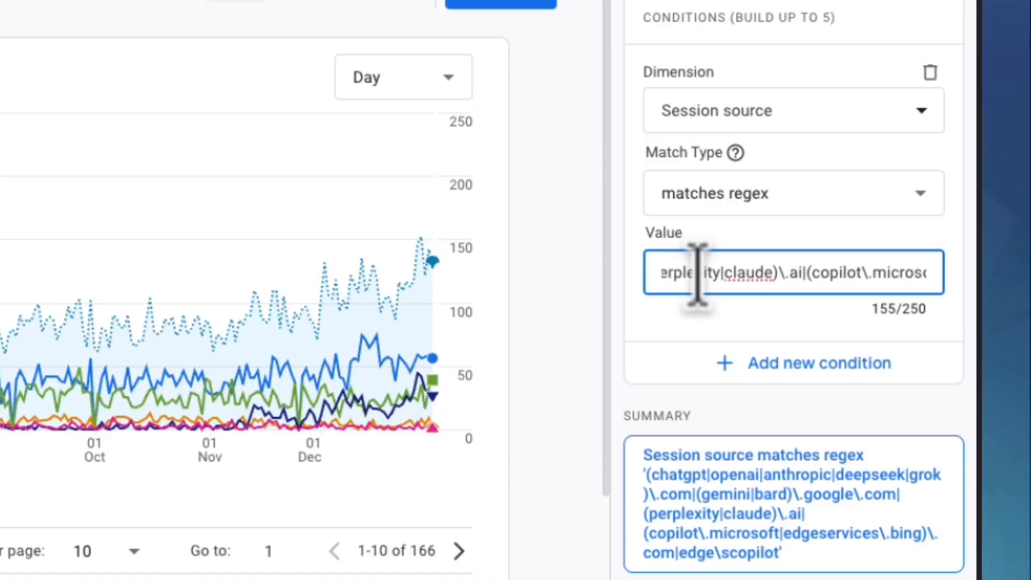
pyautogui.hscroll(-2, 697, 273)
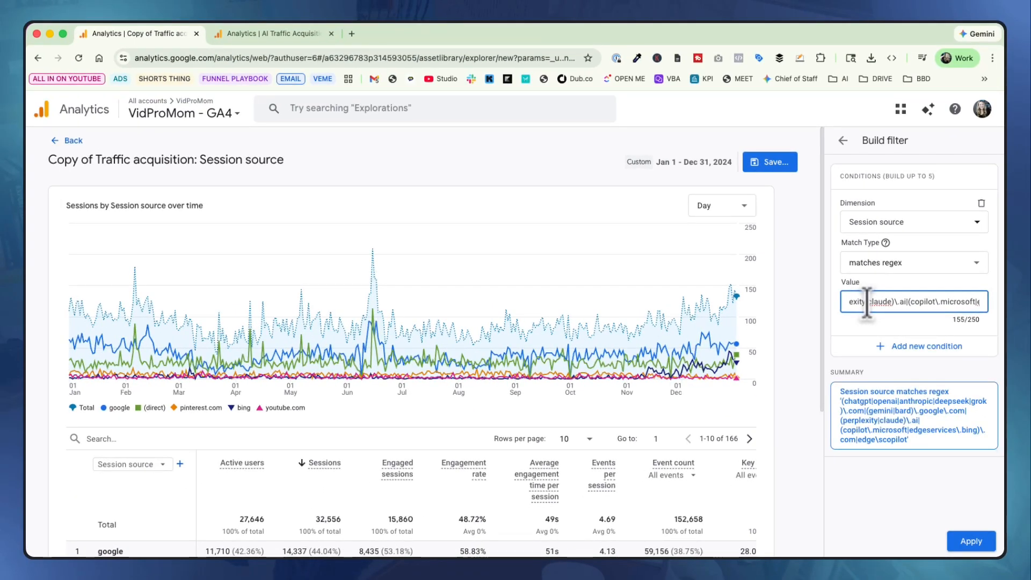
pyautogui.click(971, 541)
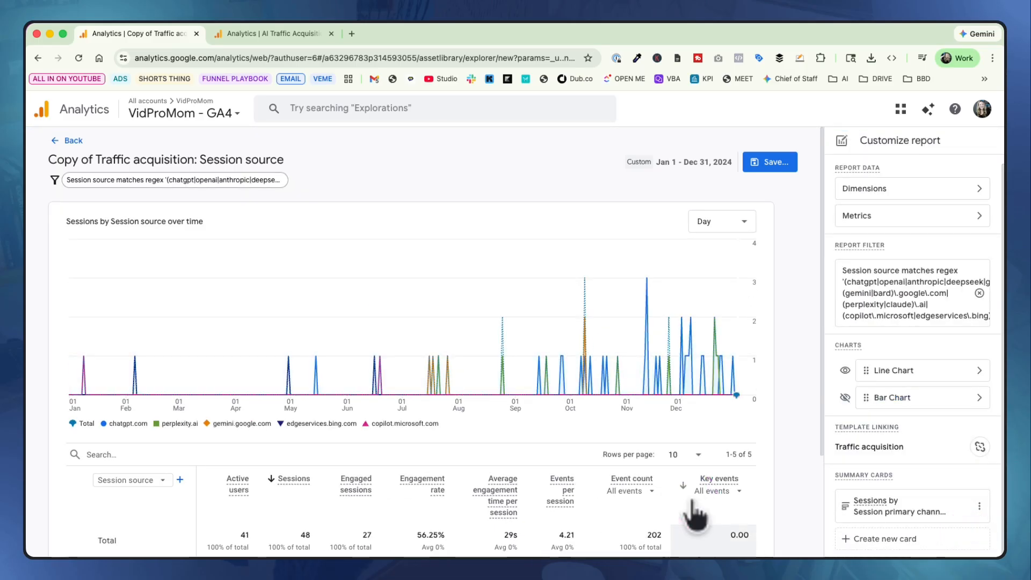
# - Add Landing page + query string as the table's secondary dimension and show 250 rows per page
pyautogui.scroll(-2, 692, 502)
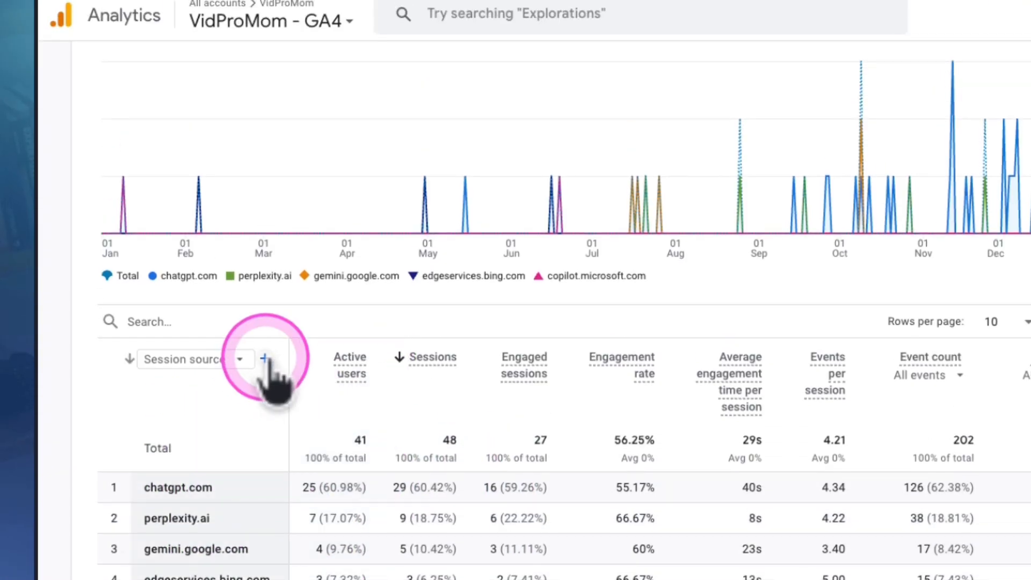
pyautogui.click(264, 359)
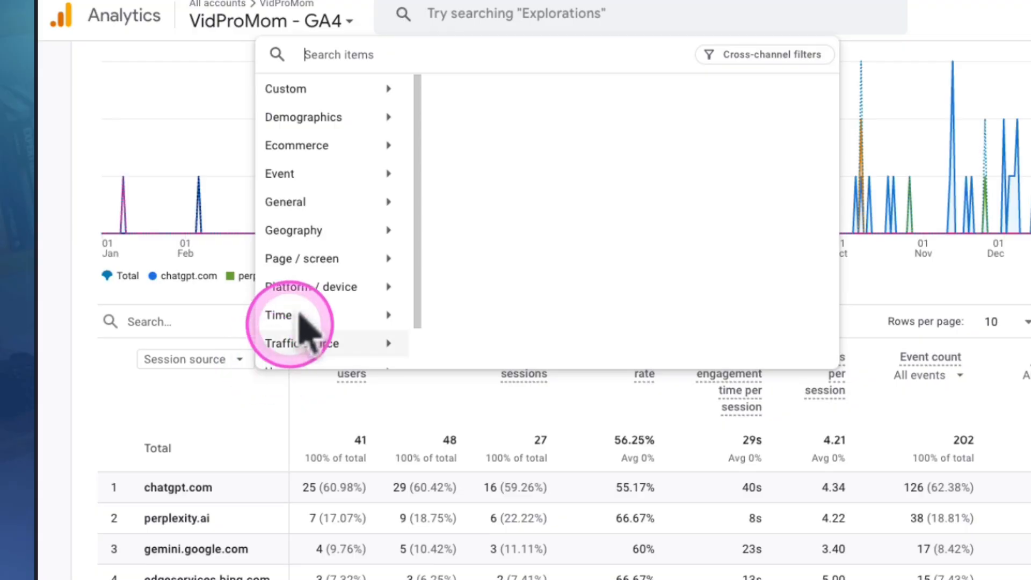
pyautogui.click(320, 260)
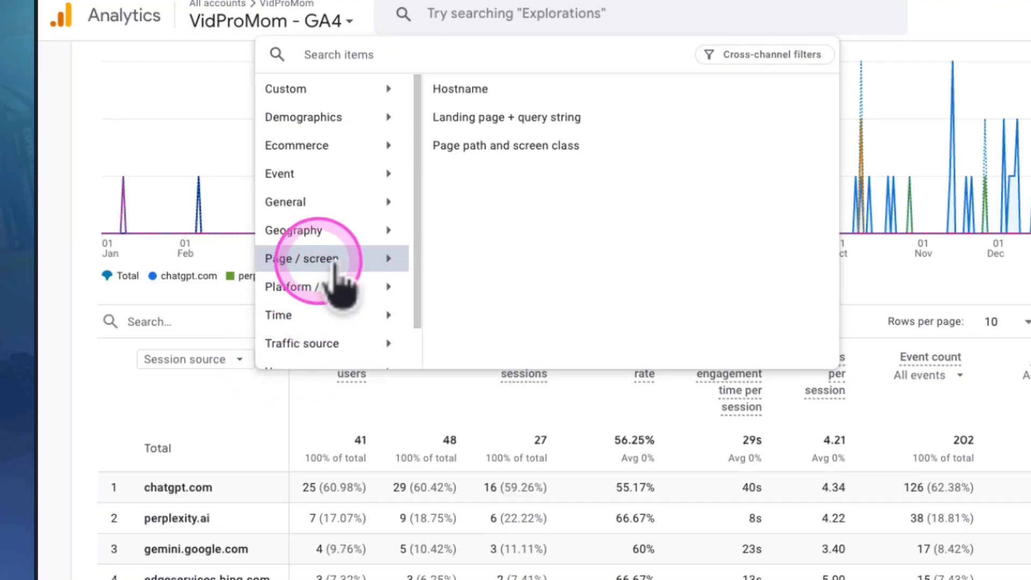
pyautogui.click(532, 123)
pyautogui.scroll(-6, 477, 306)
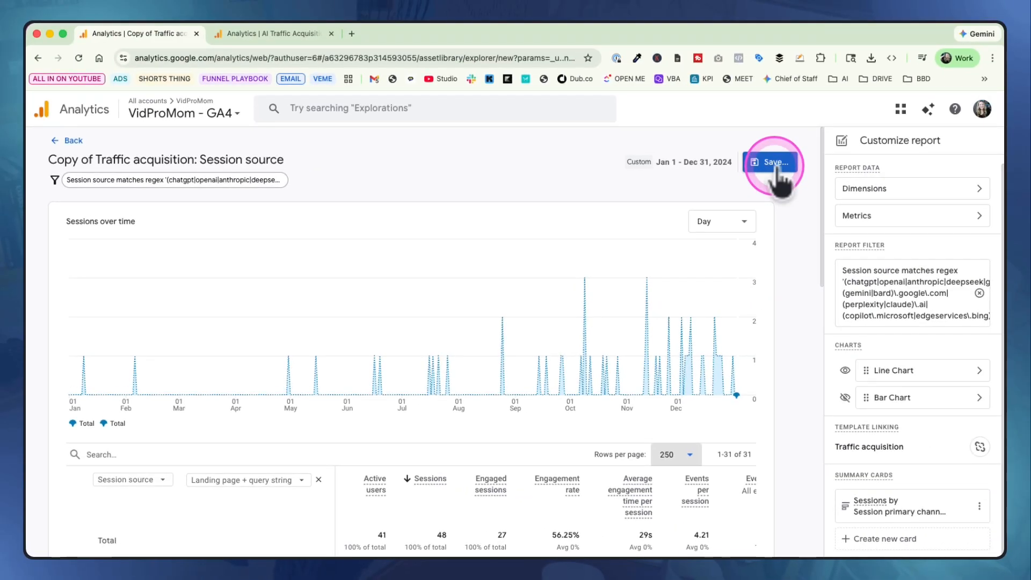
# - Save the customized report as a new report named AI Traffic Acquisition
pyautogui.click(773, 164)
pyautogui.click(493, 314)
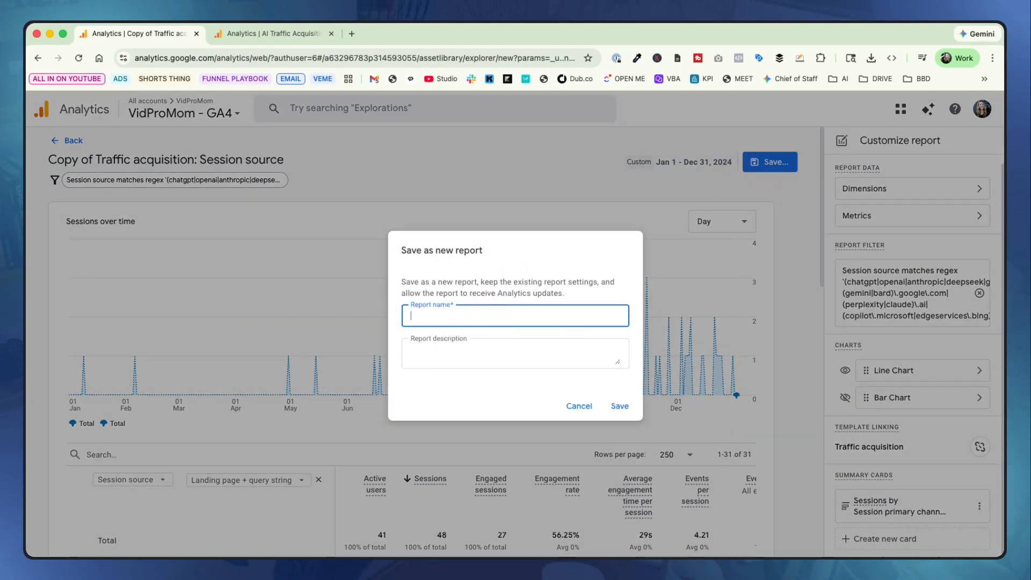
pyautogui.press('super+Tab')
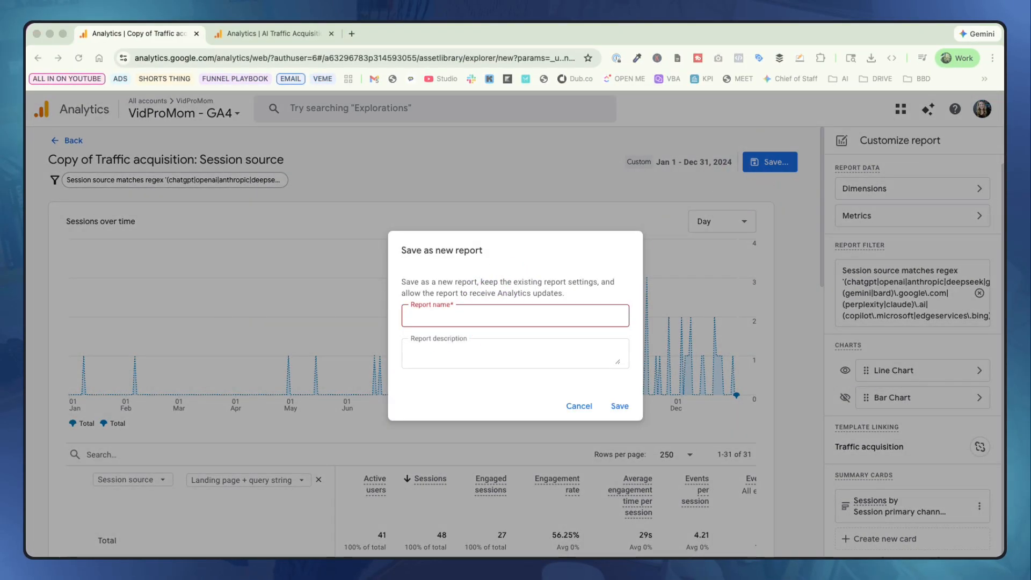
pyautogui.click(424, 317)
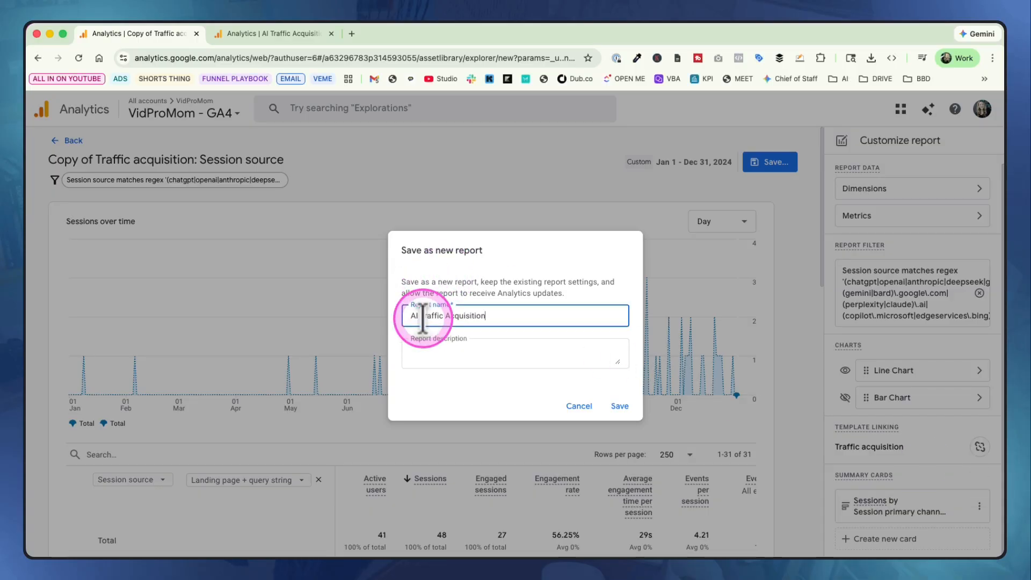
pyautogui.click(618, 407)
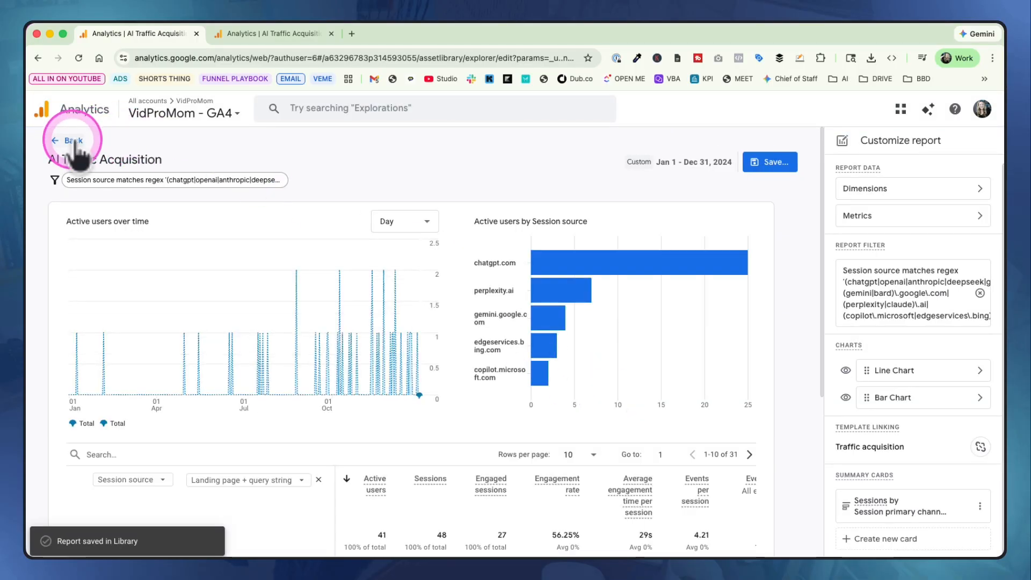
# - Leave the report editor and open the property's channel groups in the Admin data display settings
pyautogui.click(73, 141)
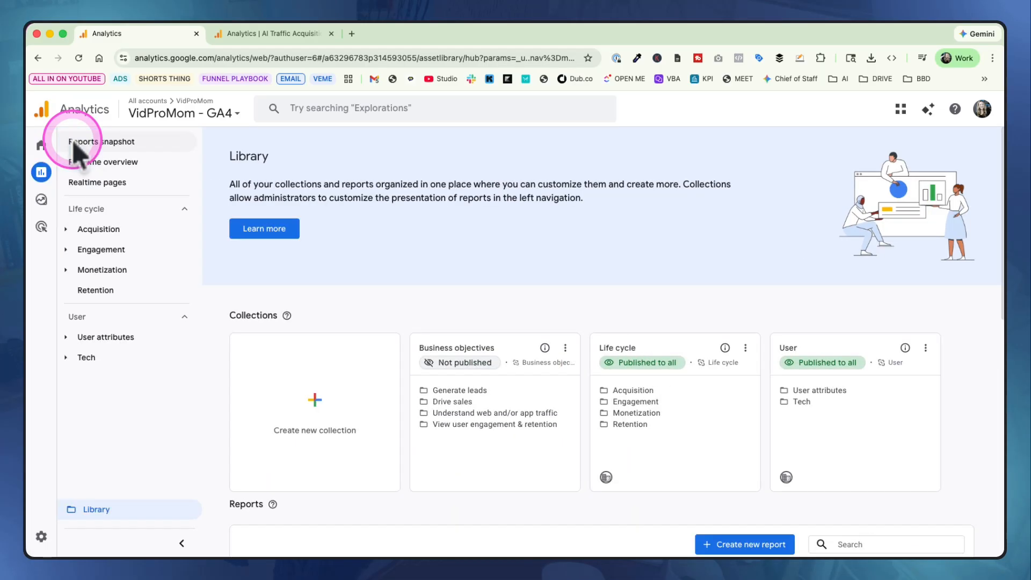
pyautogui.click(66, 536)
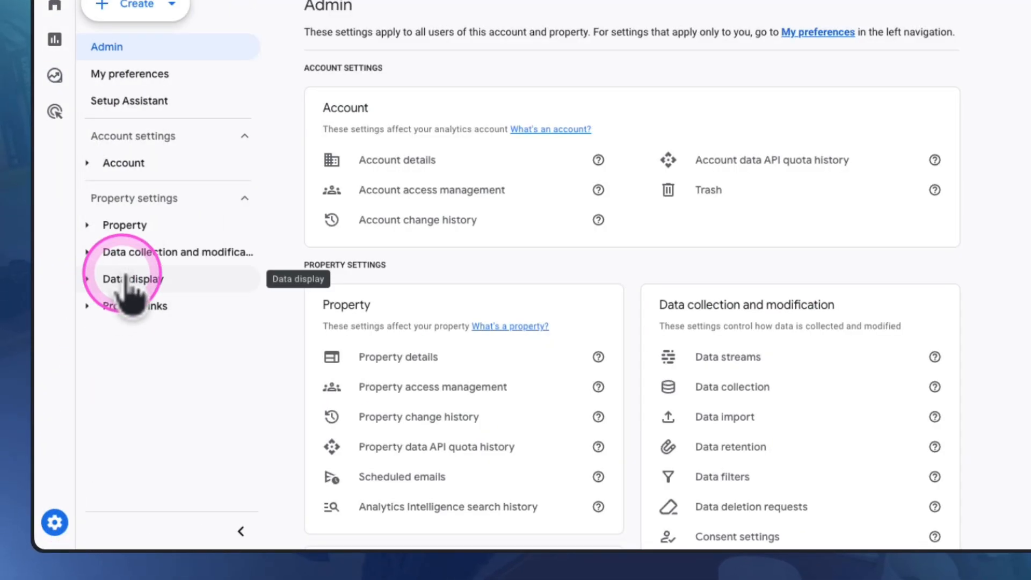
pyautogui.click(127, 278)
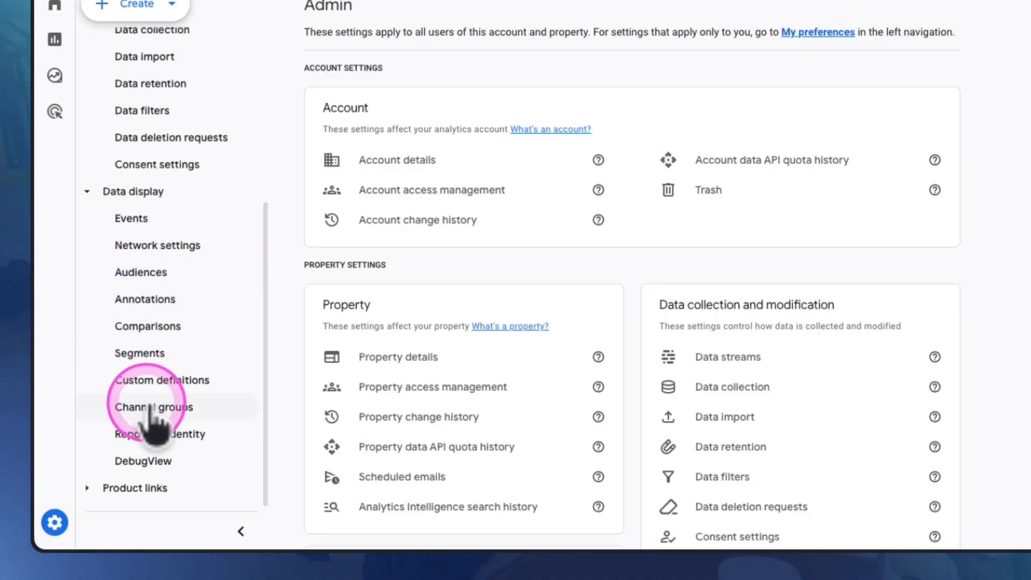
pyautogui.click(151, 409)
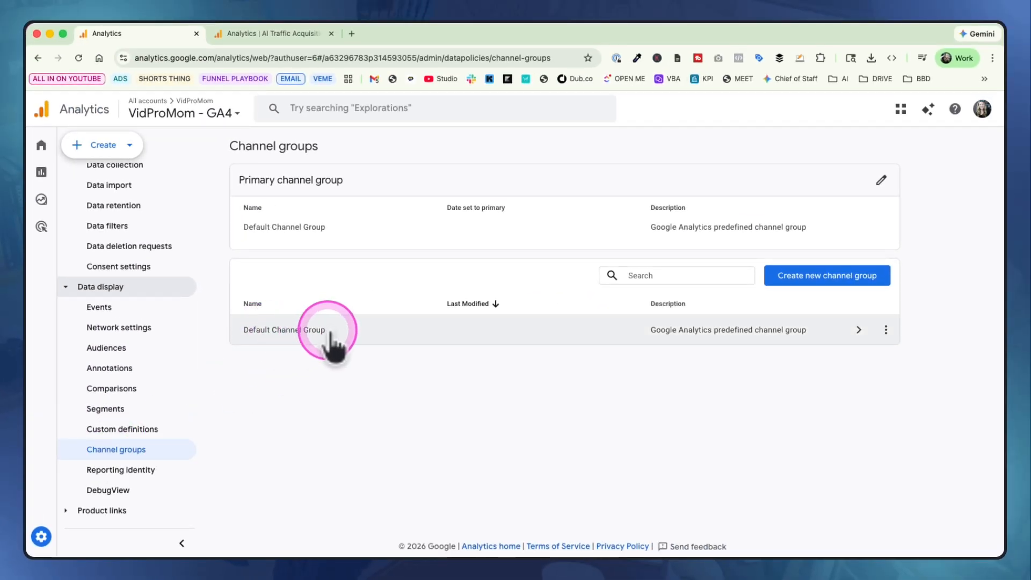
# - Copy the Default Channel Group to create a new group named Default Channel Group and AI Chatbots
pyautogui.click(886, 330)
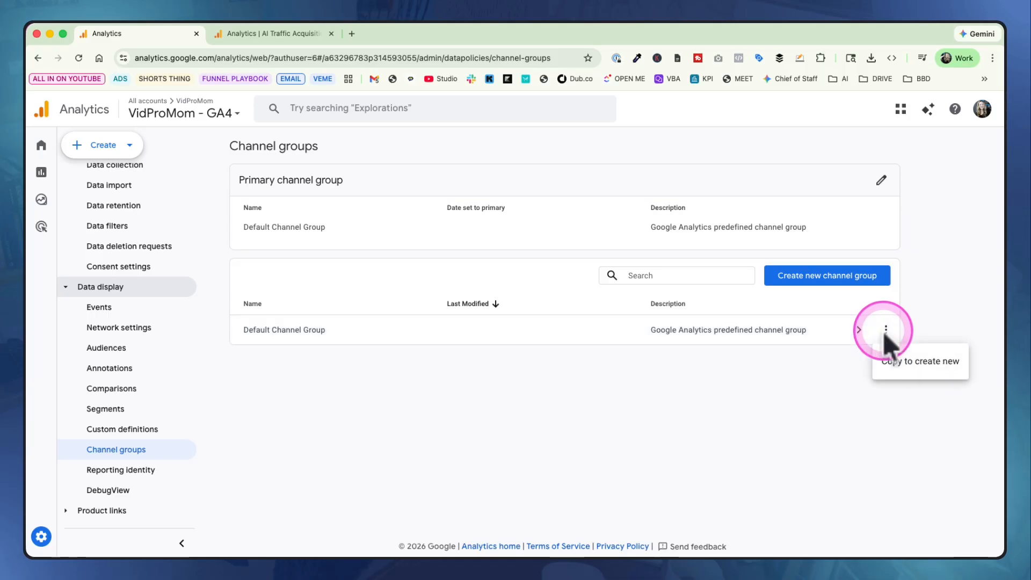
pyautogui.click(921, 370)
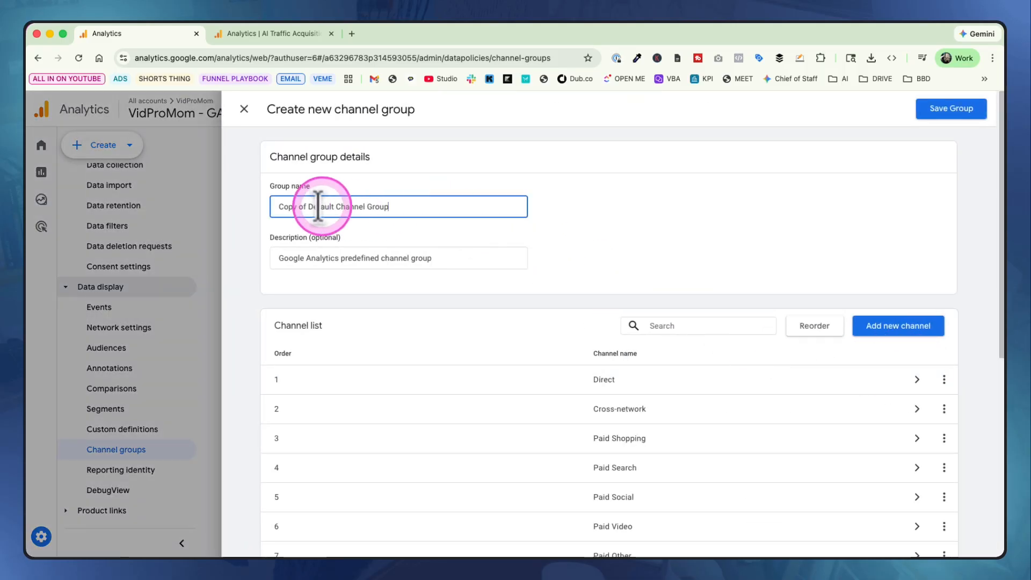
pyautogui.moveTo(308, 207); pyautogui.dragTo(268, 208)
pyautogui.press('BackSpace')
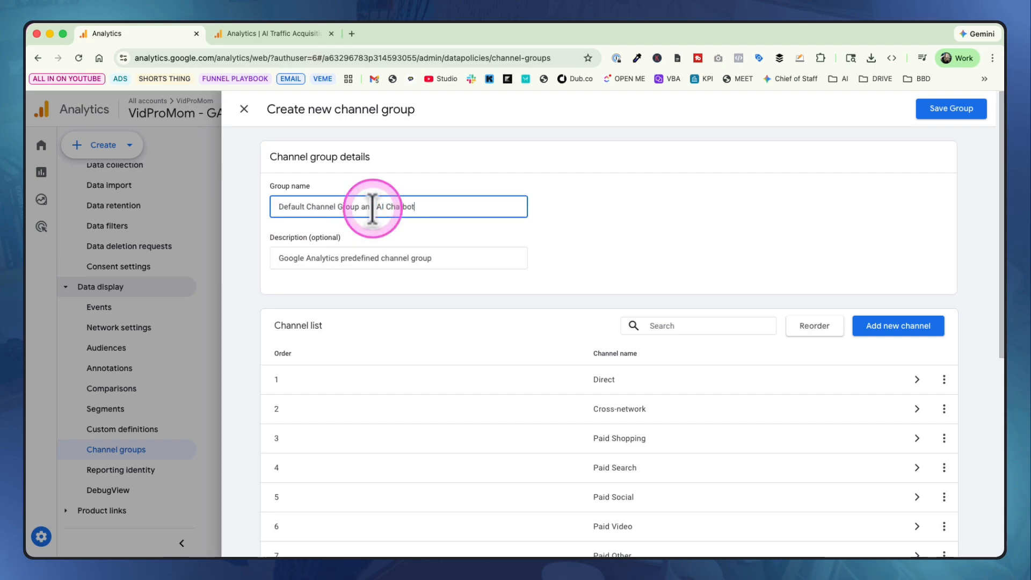
# - Add a new channel named AI Chatbots to the group and give it a condition group
pyautogui.click(895, 338)
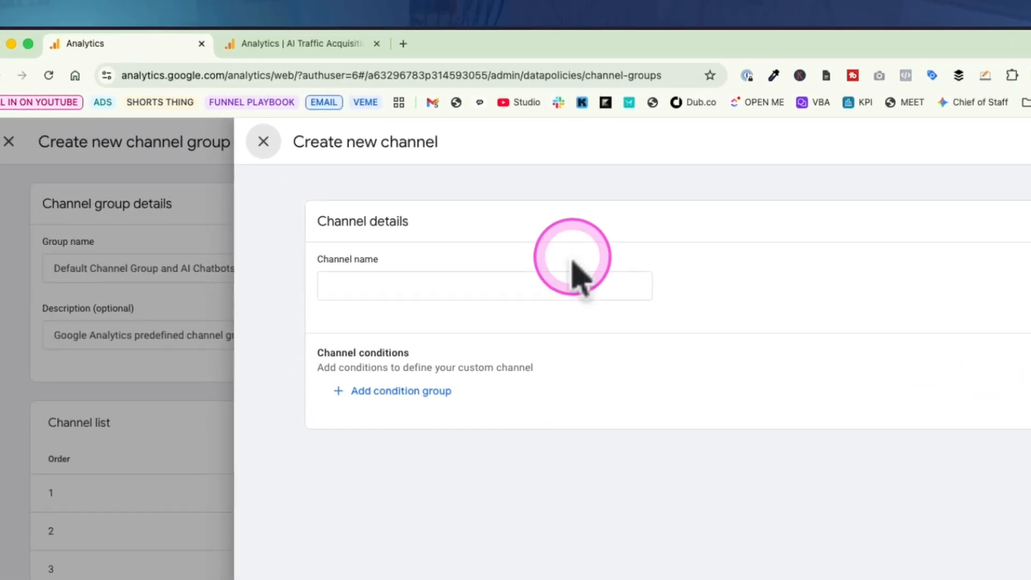
pyautogui.click(475, 223)
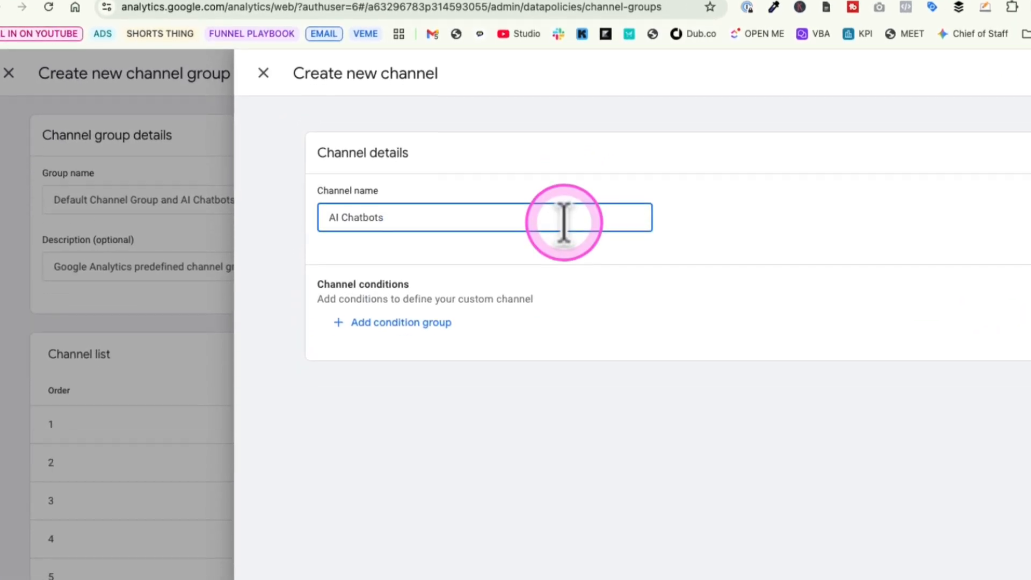
pyautogui.click(401, 391)
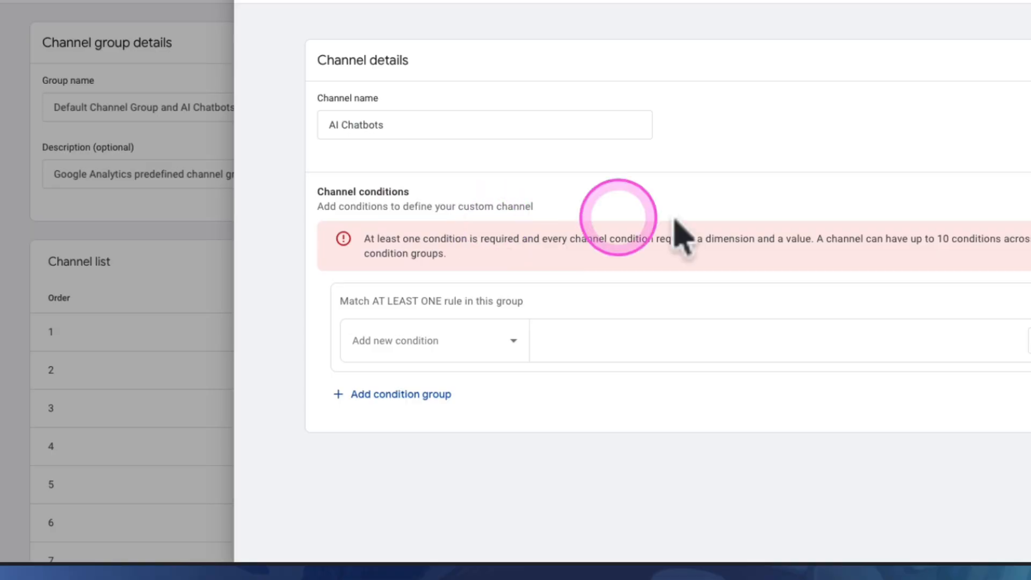
# - Set the channel condition to Source matches regex (chatgpt|openai|anthropic|deepseek|grok)\.com|(gemini|bard)\.google\.com|(perplexity|claude)\.ai|(copilot\.microsoft|edgeservices\.bing)\.com|edge\scopilot and save the channel
pyautogui.click(498, 333)
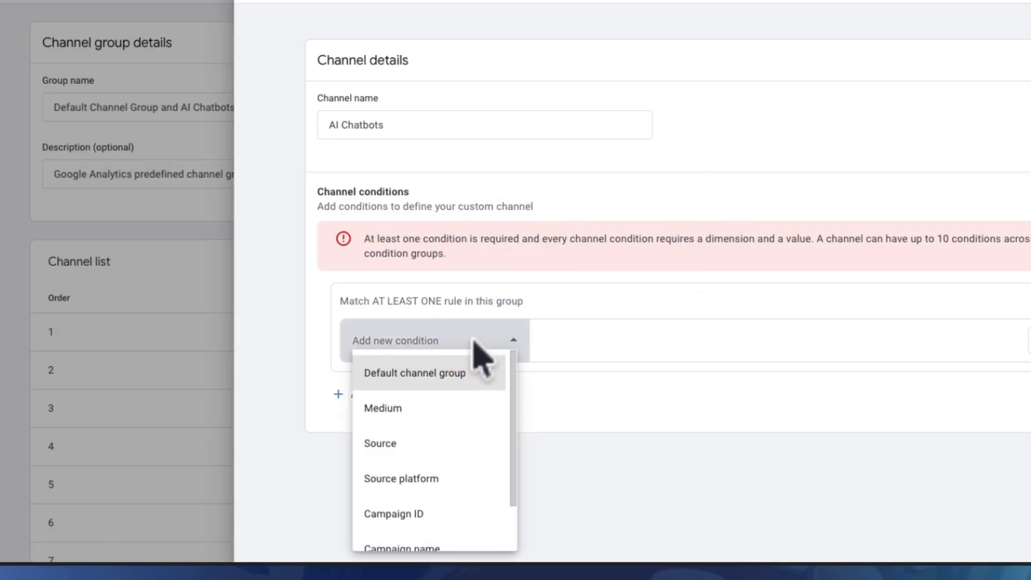
pyautogui.click(394, 444)
pyautogui.click(589, 346)
pyautogui.click(631, 378)
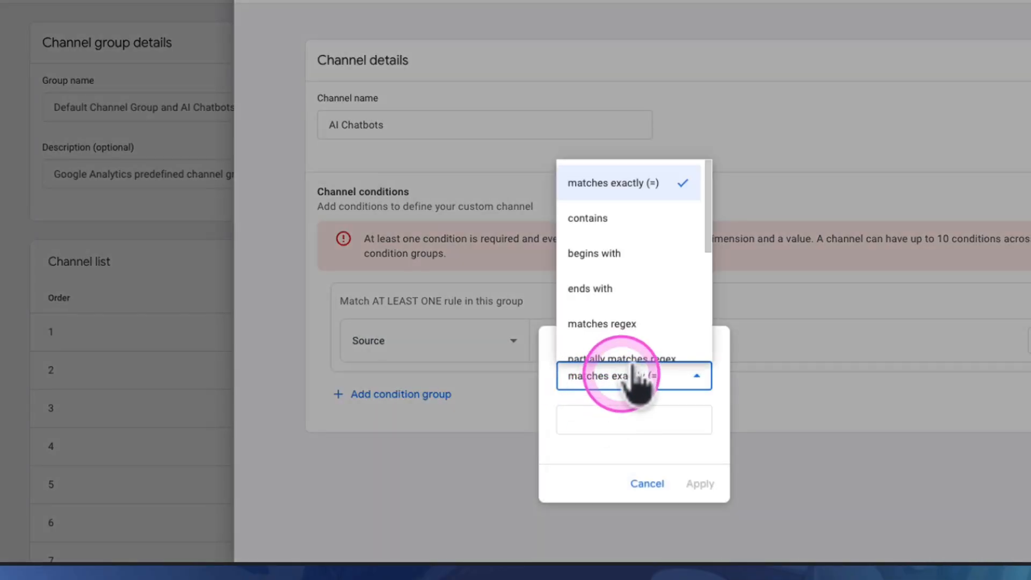
pyautogui.click(626, 324)
pyautogui.click(632, 419)
pyautogui.hotkey('ctrl', 'v')
pyautogui.click(700, 484)
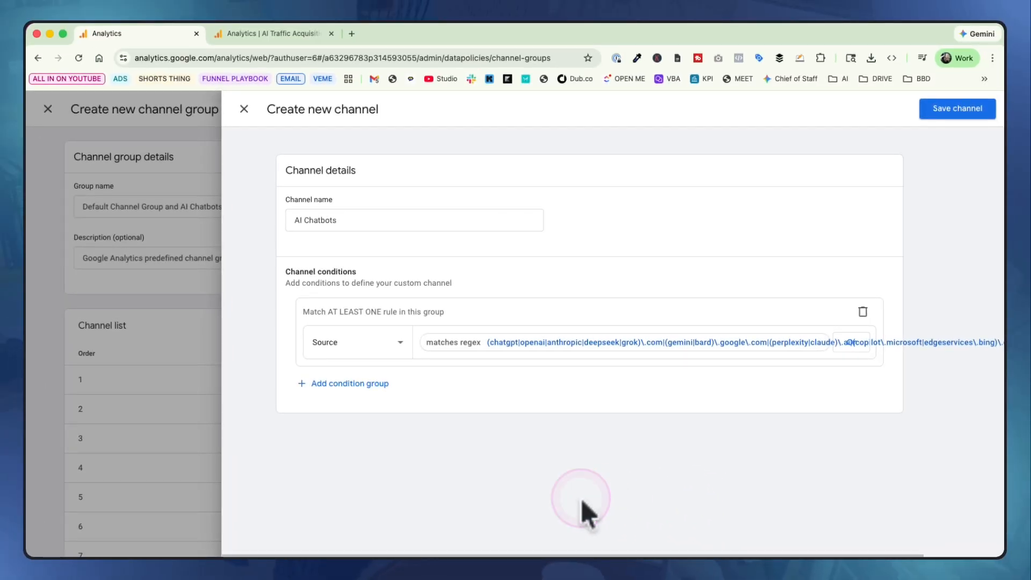
pyautogui.click(958, 110)
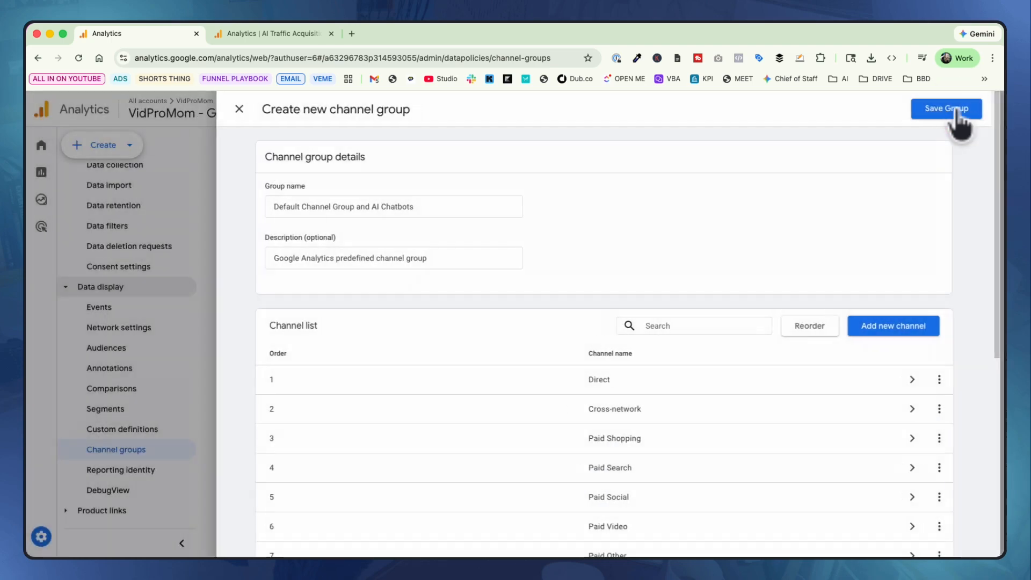
pyautogui.click(957, 112)
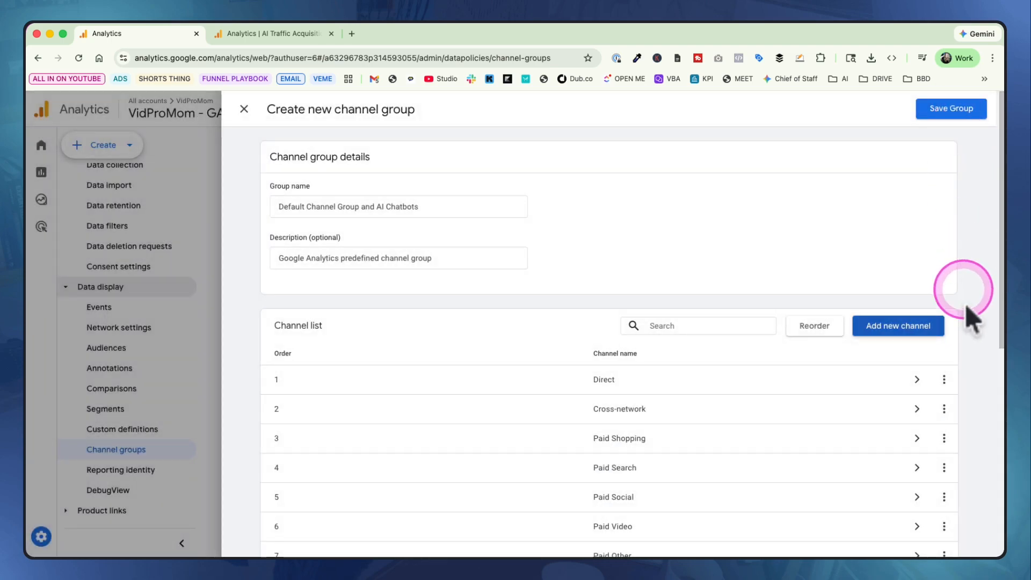
# - Reorder the channel list so AI Chatbots sits above Referral, apply the order and save the channel group
pyautogui.scroll(-5, 977, 345)
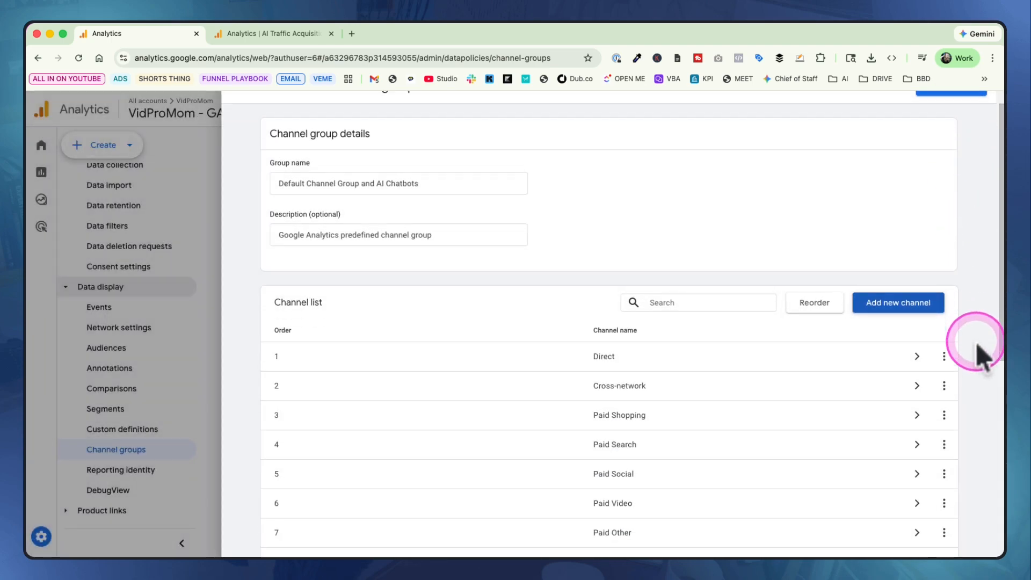
pyautogui.scroll(-3, 975, 343)
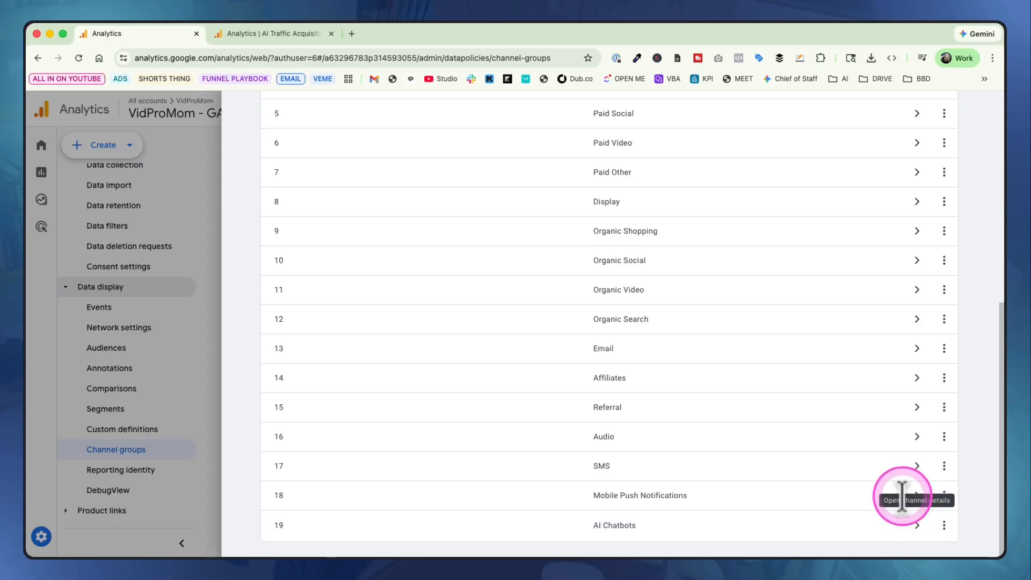
pyautogui.scroll(7, 713, 392)
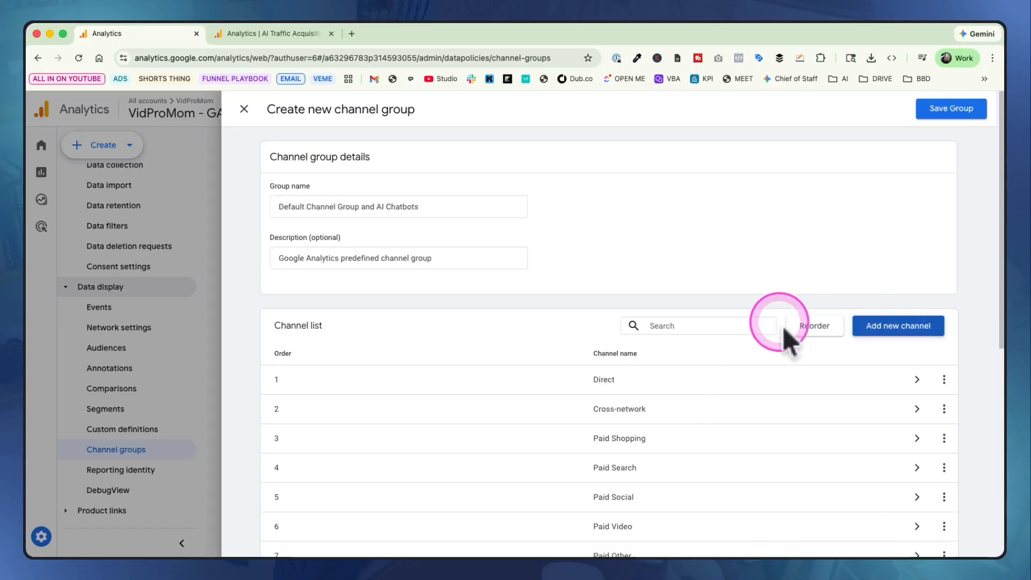
pyautogui.click(816, 327)
pyautogui.scroll(-7, 744, 437)
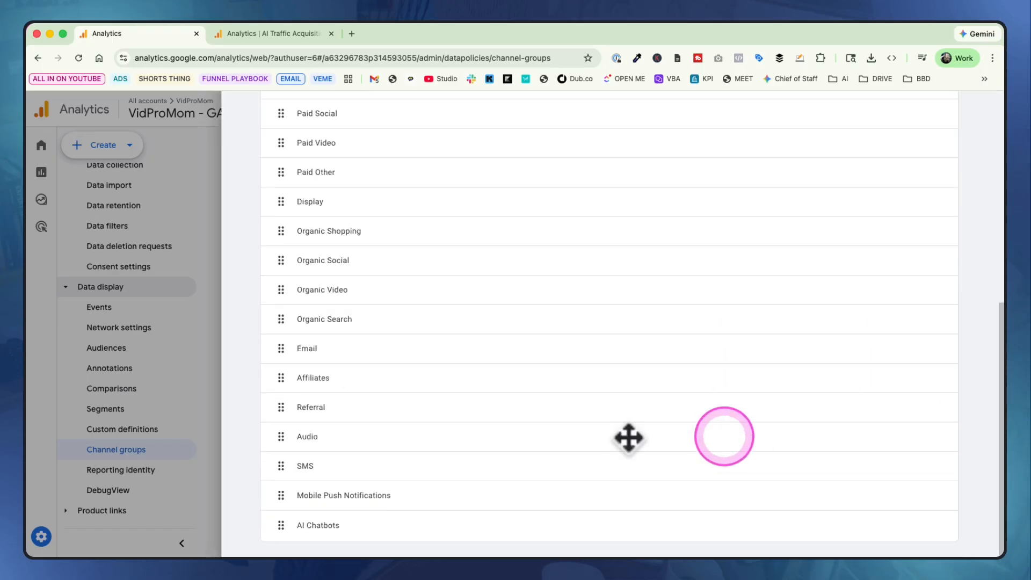
pyautogui.moveTo(281, 528); pyautogui.dragTo(283, 412)
pyautogui.scroll(7, 725, 417)
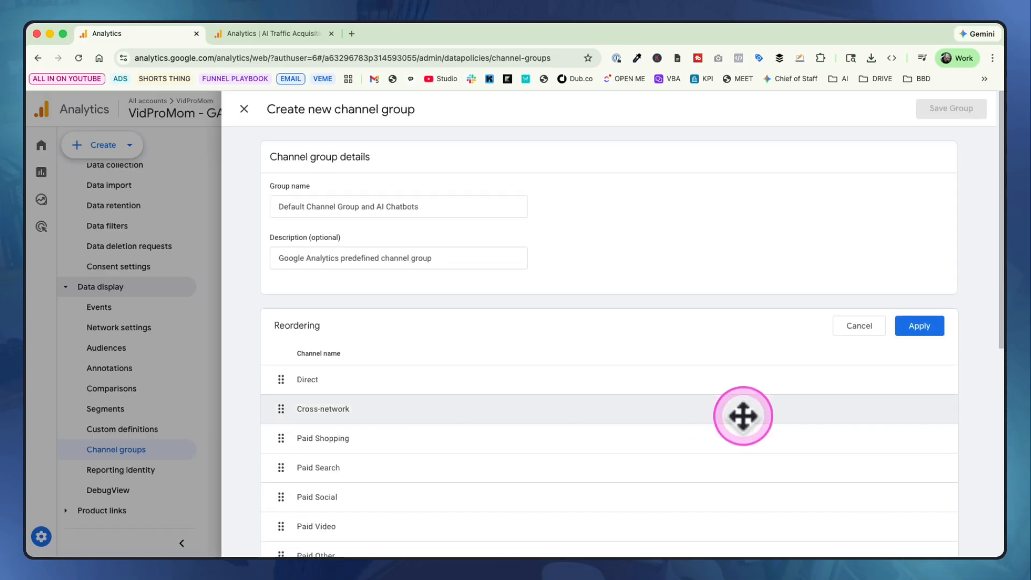
pyautogui.click(919, 326)
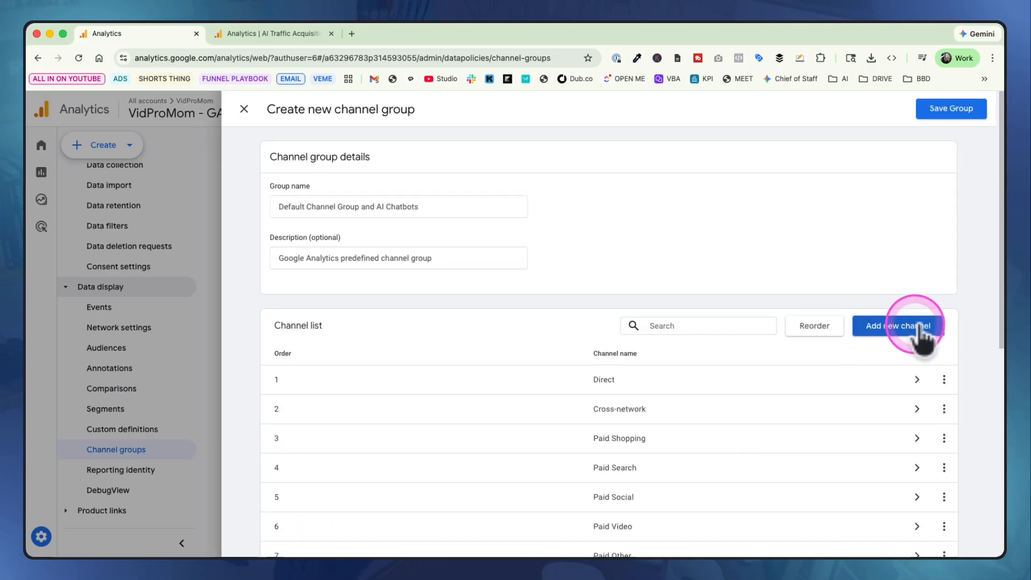
pyautogui.click(948, 113)
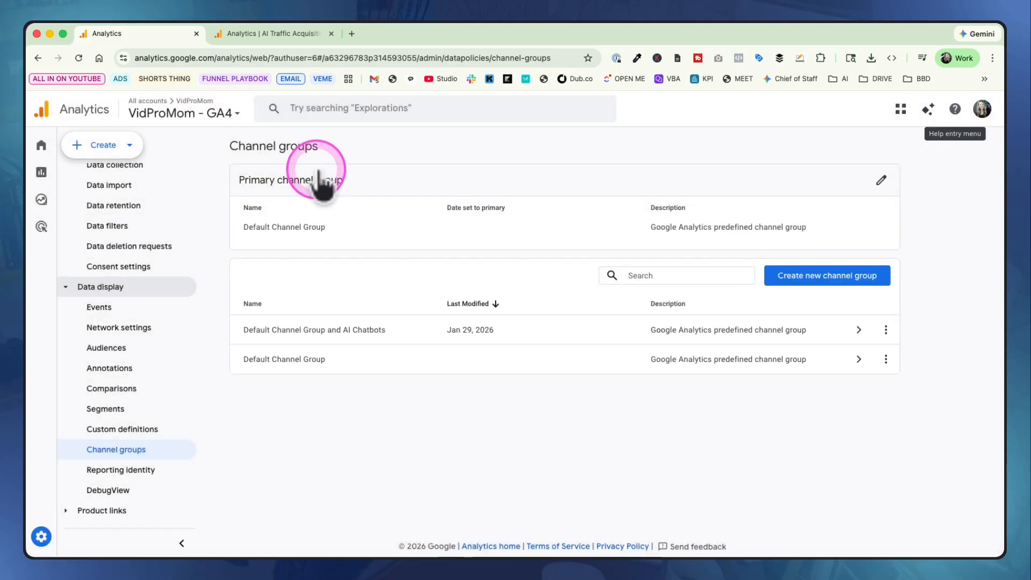
# - Go to the reports Library and open the Life cycle collection for editing
pyautogui.moveTo(57, 204)
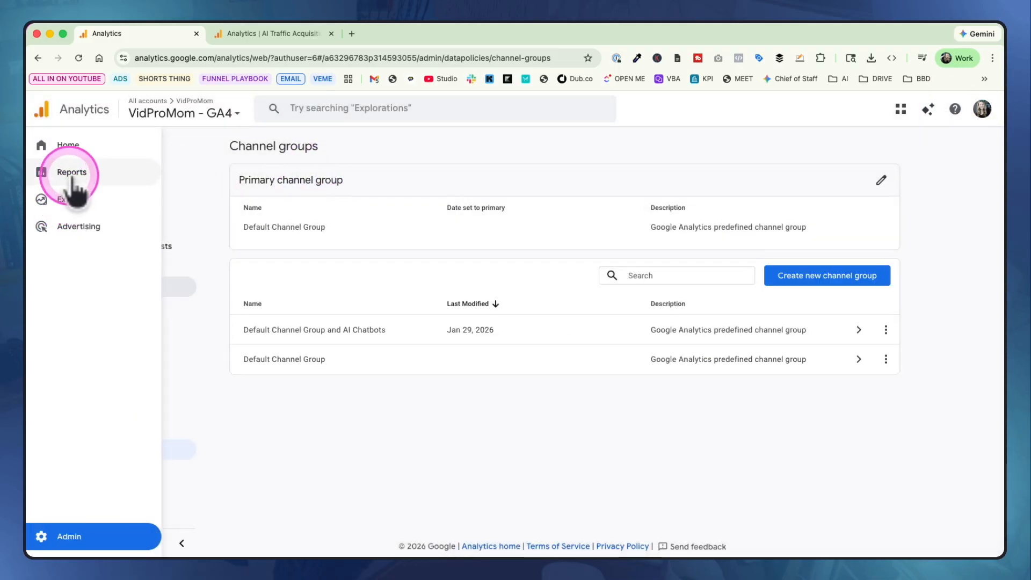
pyautogui.click(72, 175)
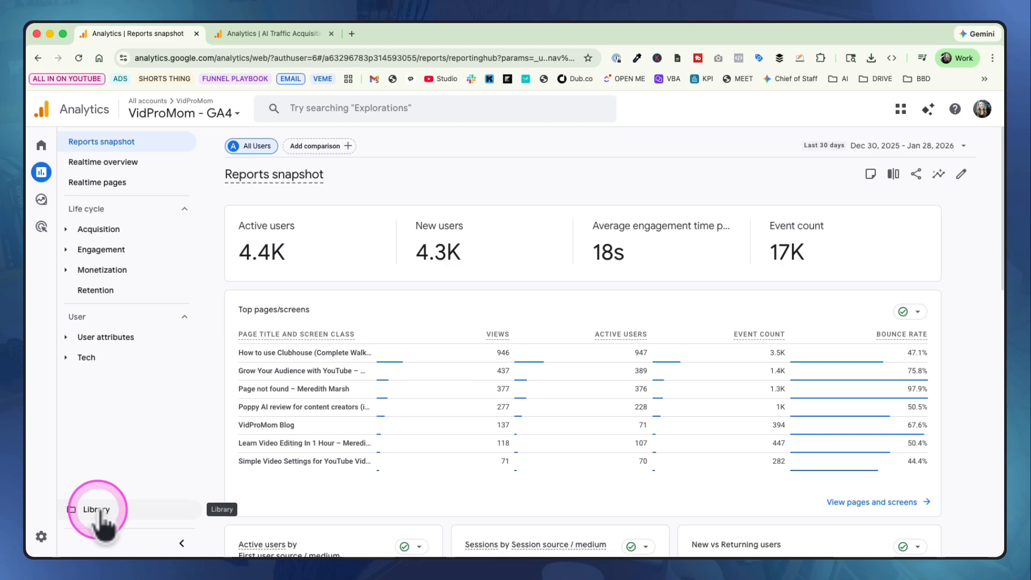
pyautogui.click(97, 510)
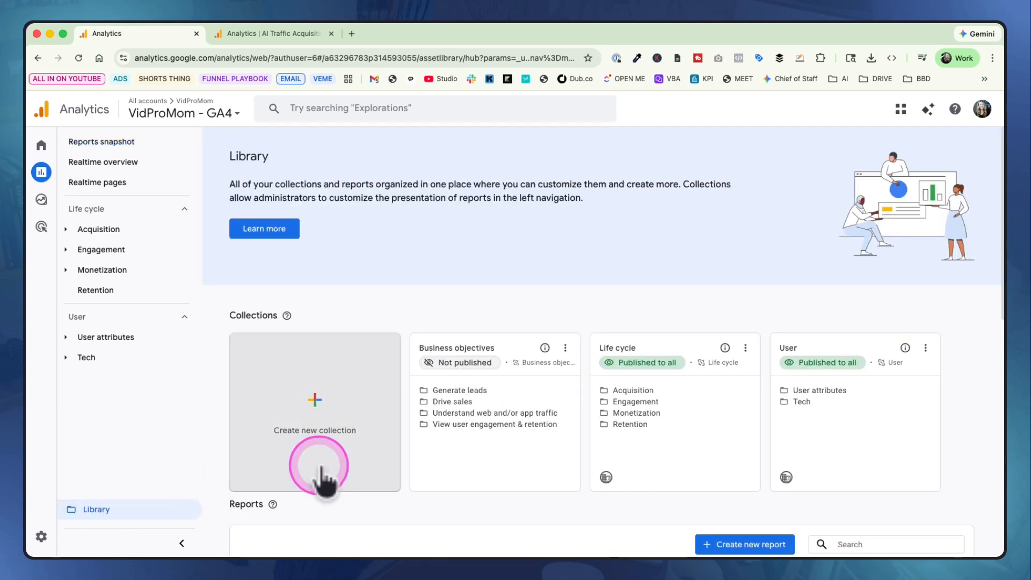
pyautogui.scroll(-2, 322, 414)
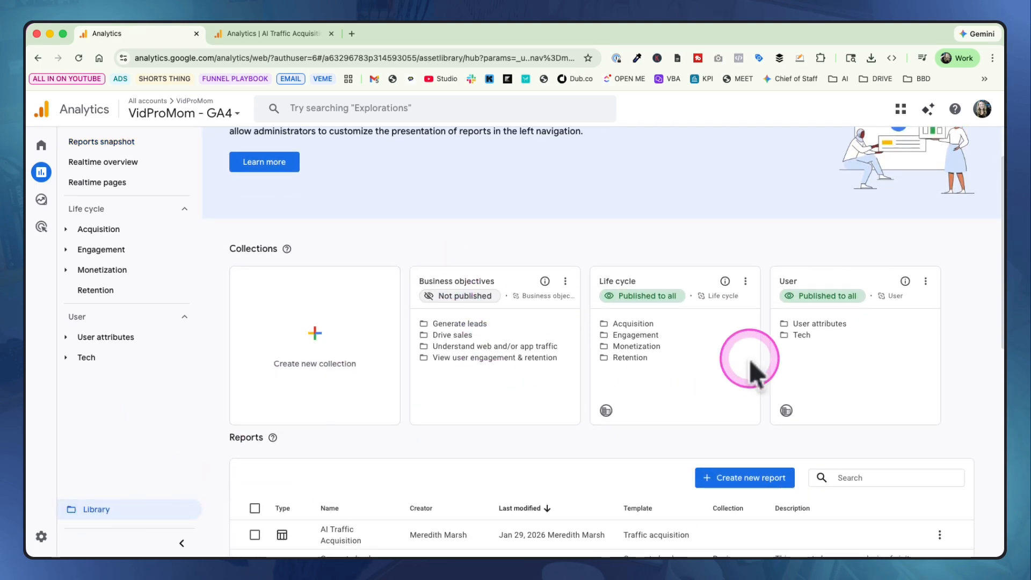
pyautogui.scroll(-3, 749, 365)
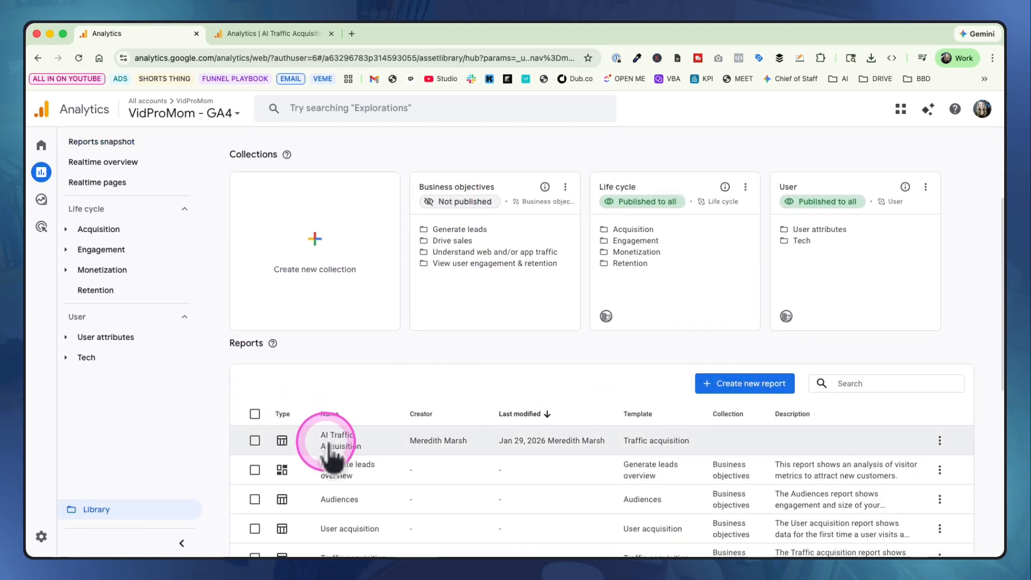
pyautogui.scroll(3, 329, 449)
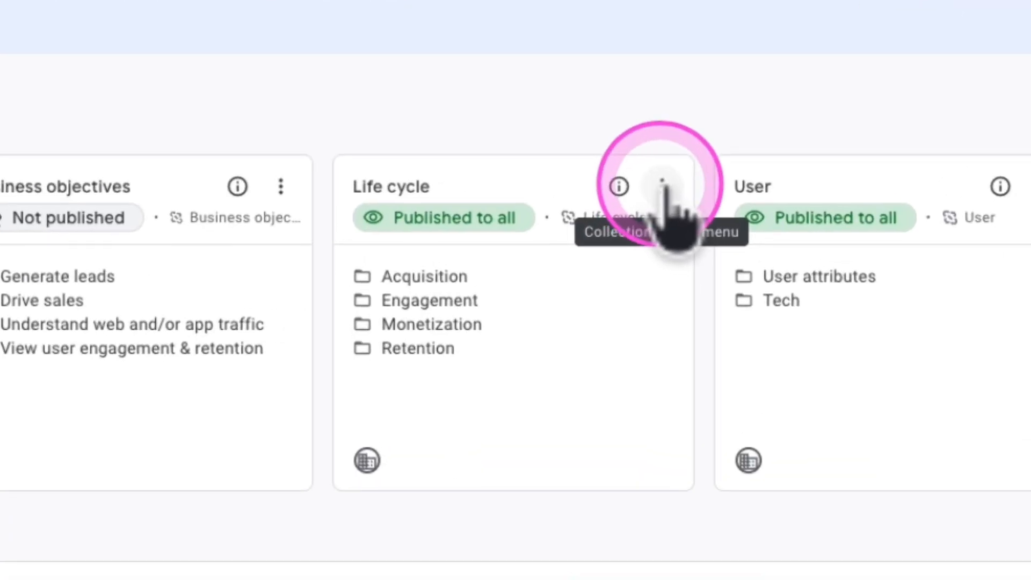
pyautogui.click(662, 186)
pyautogui.click(722, 305)
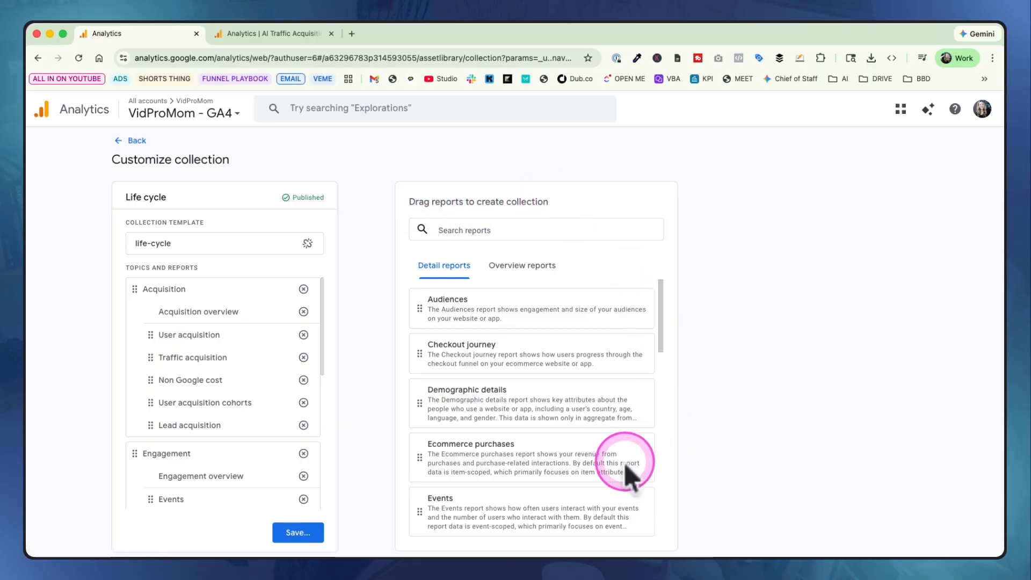
# - Add the AI Traffic Acquisition report to the Acquisition topic above User acquisition, save changes to the current collection and return to the Library
pyautogui.scroll(-6, 607, 473)
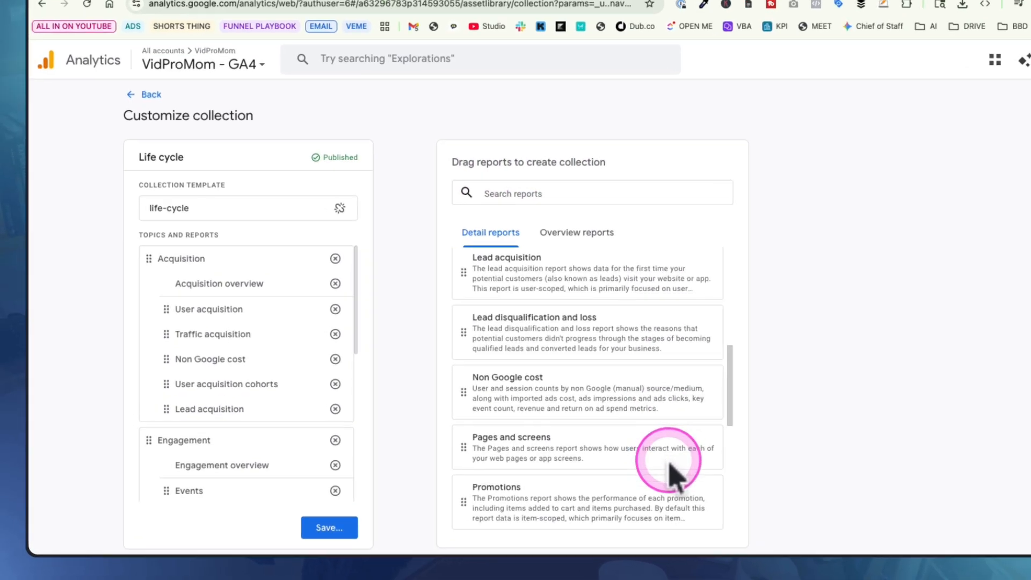
pyautogui.scroll(-10, 671, 473)
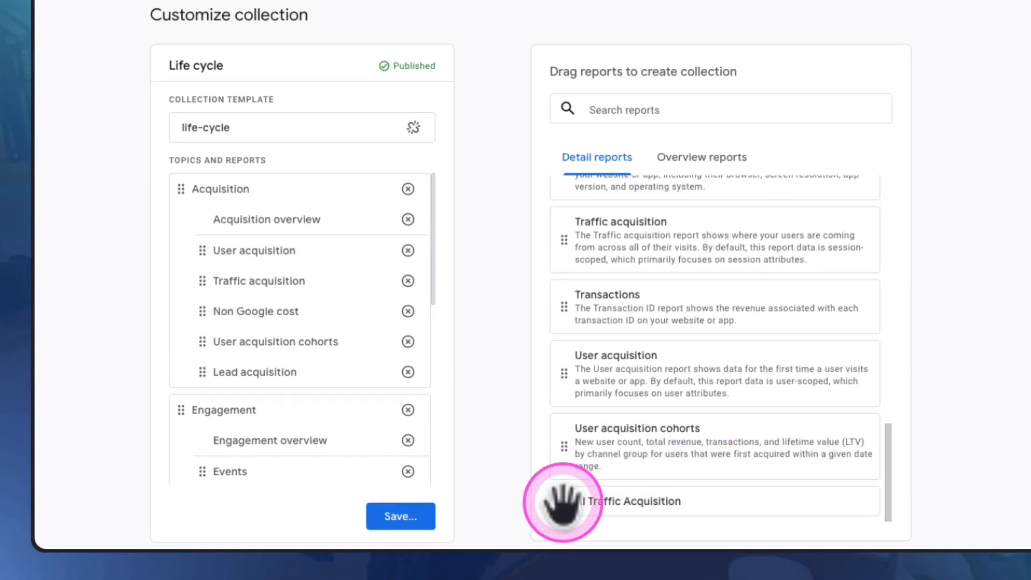
pyautogui.moveTo(563, 509); pyautogui.dragTo(212, 255)
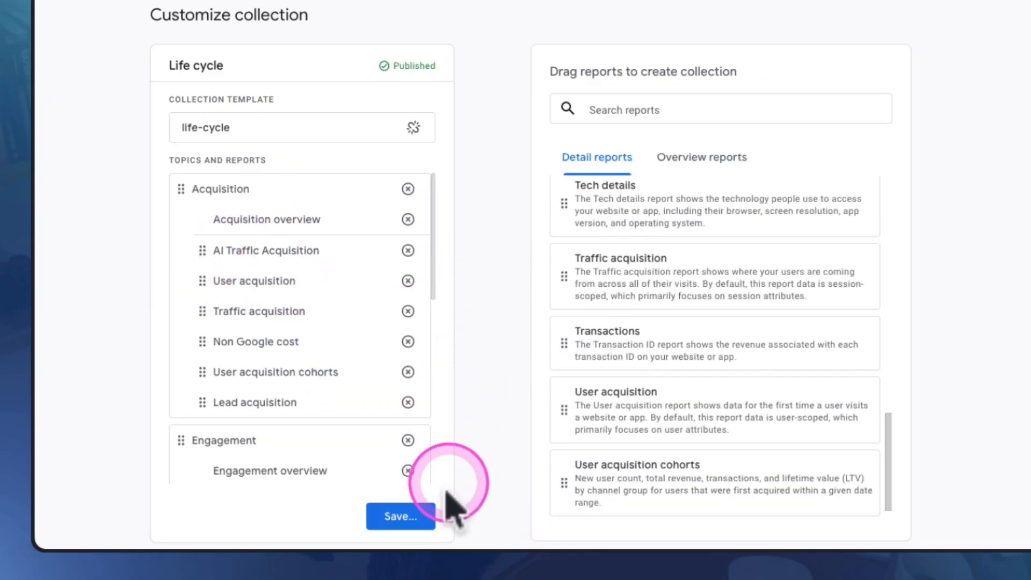
pyautogui.click(402, 518)
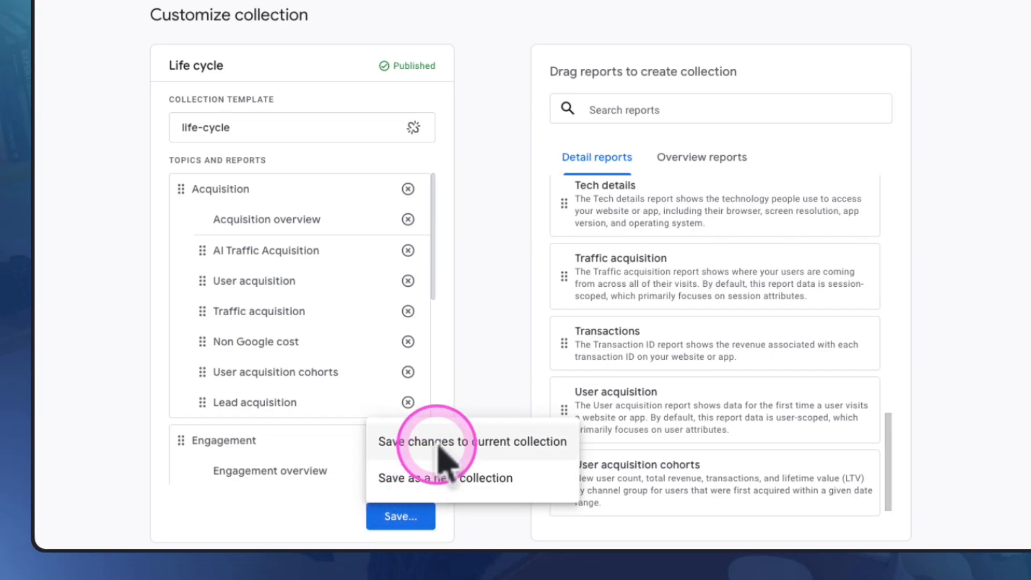
pyautogui.click(495, 446)
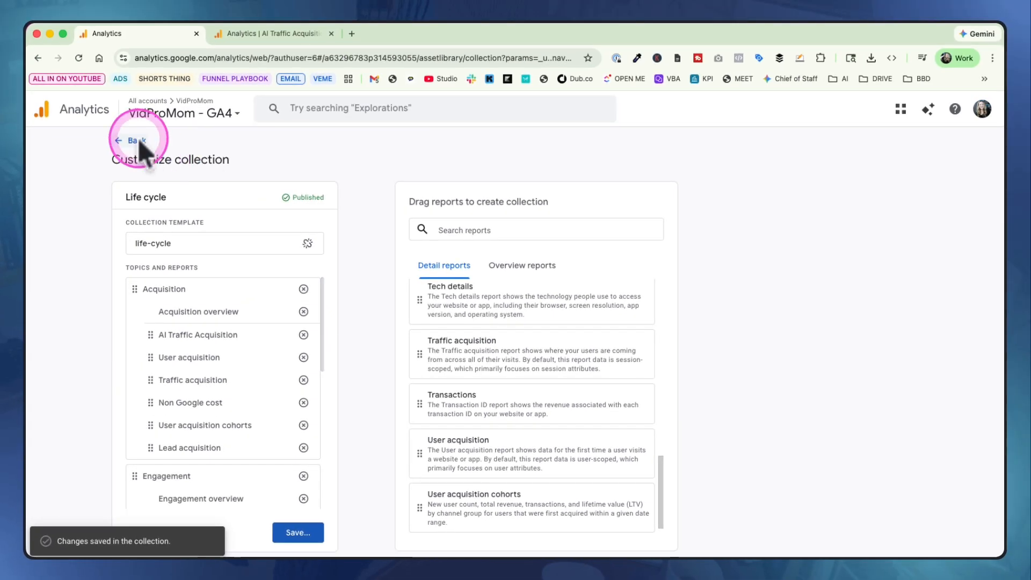
pyautogui.click(135, 140)
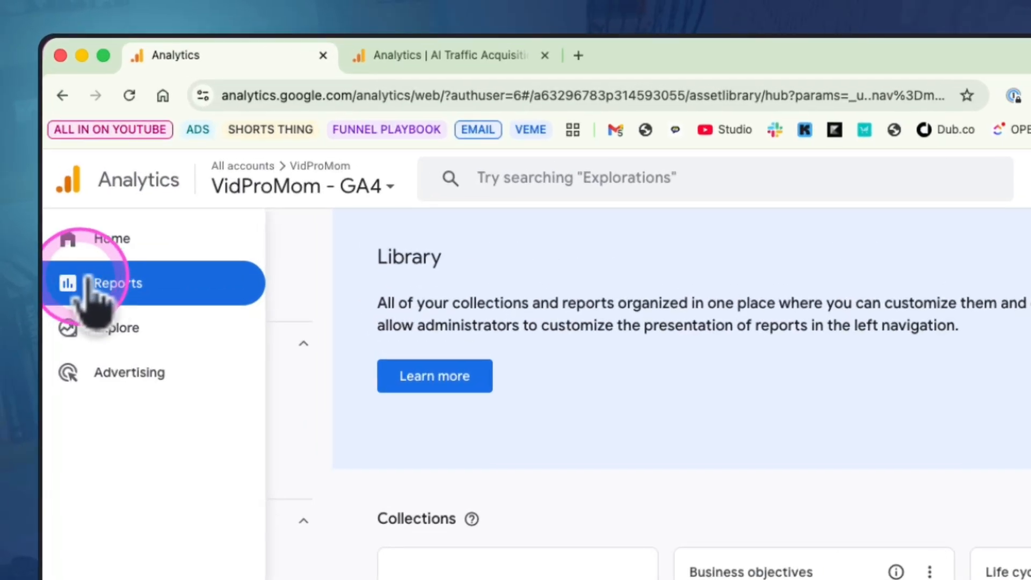
# - Open the AI Traffic Acquisition report under Life cycle Acquisition and look through its session source and landing page table
pyautogui.click(60, 173)
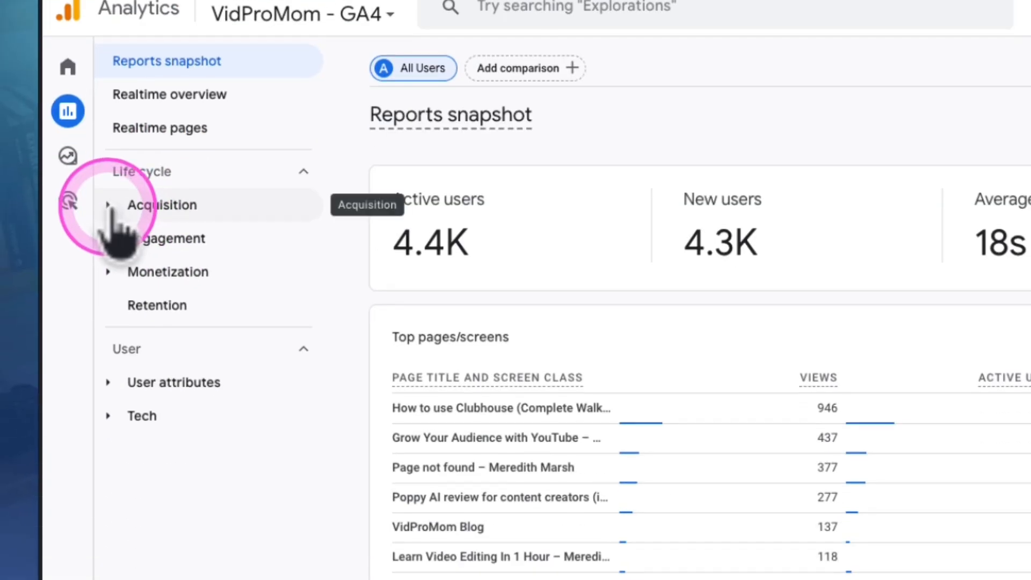
pyautogui.click(113, 377)
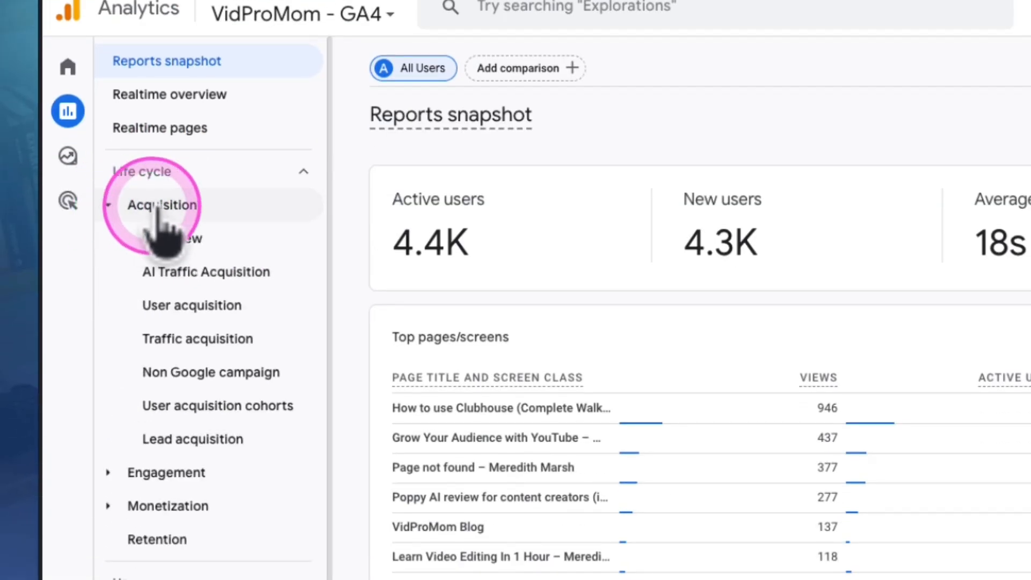
pyautogui.click(198, 273)
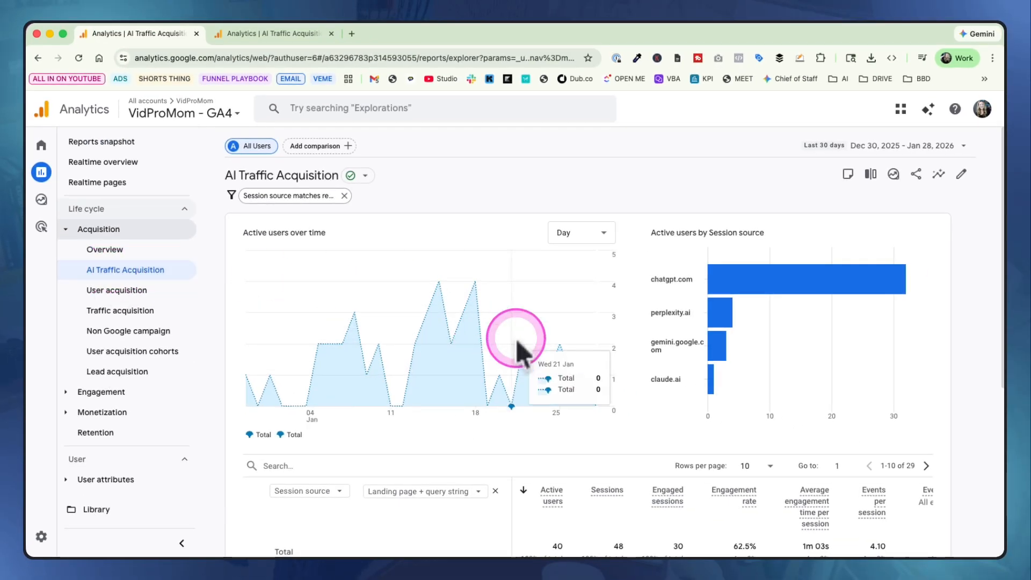
pyautogui.scroll(-5, 520, 343)
pyautogui.scroll(-2, 517, 340)
pyautogui.scroll(4, 517, 340)
# - Set the AI Traffic Acquisition report's date range to Last 7 days
pyautogui.click(826, 147)
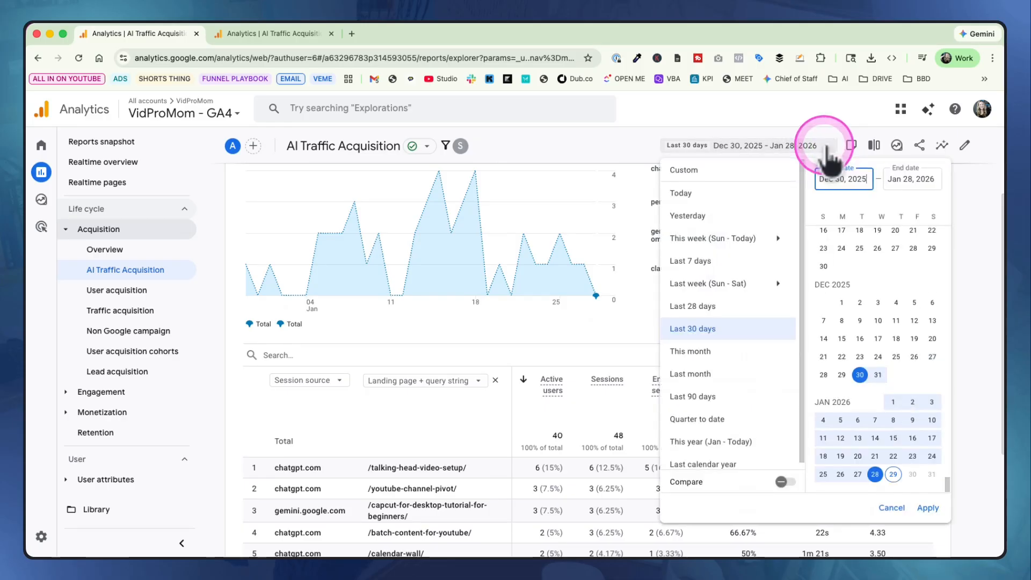
pyautogui.click(696, 262)
pyautogui.click(927, 508)
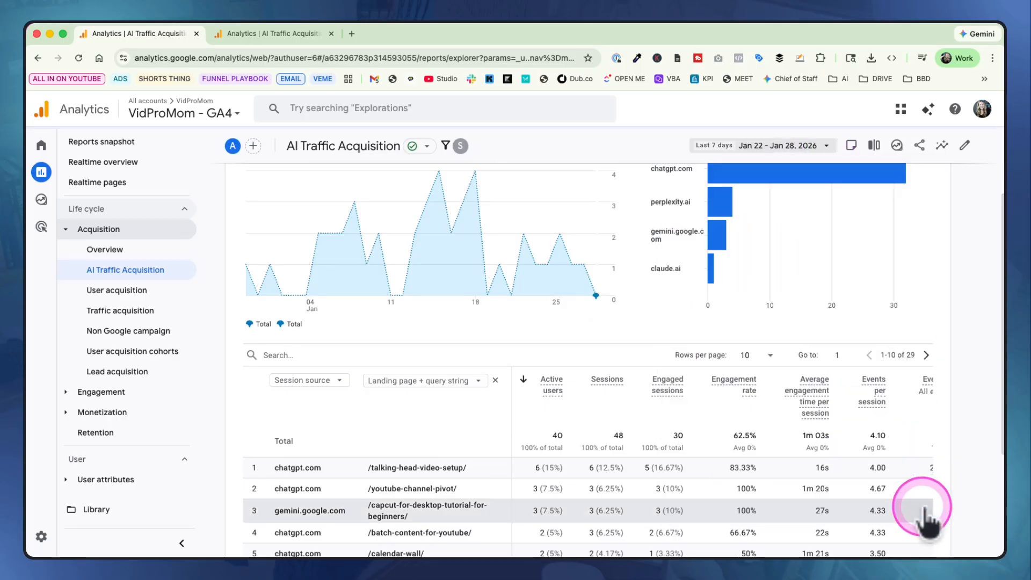
pyautogui.scroll(-2, 578, 450)
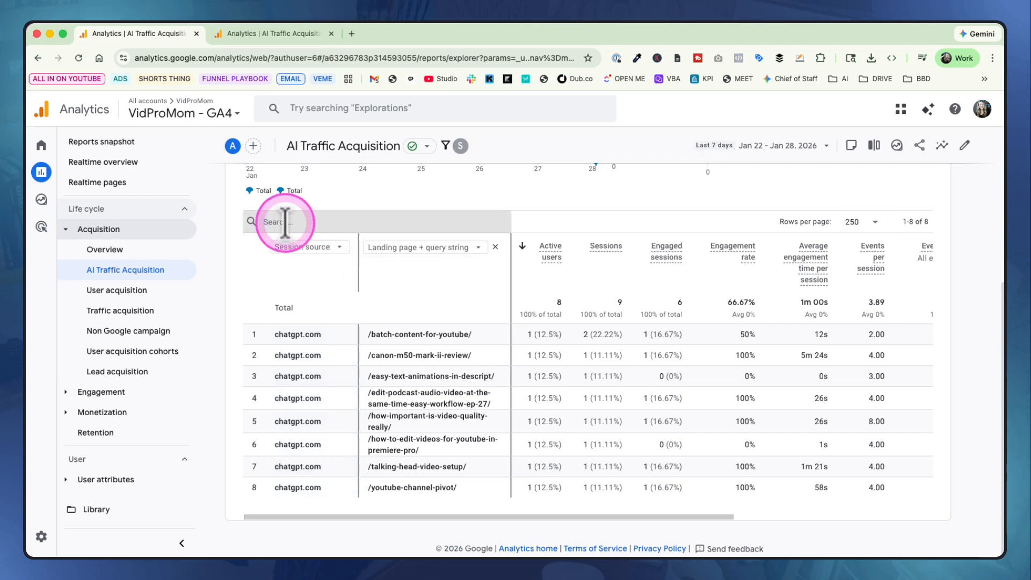
# - Filter the report table by gemini, then replace the search term with chatgpt
pyautogui.write('ini')
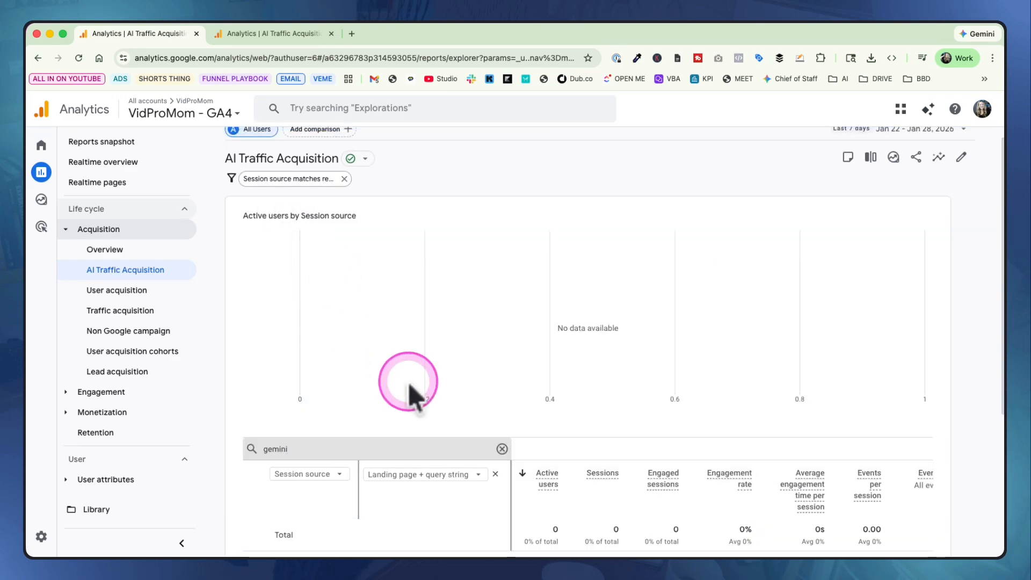
pyautogui.scroll(-3, 408, 386)
pyautogui.click(282, 287)
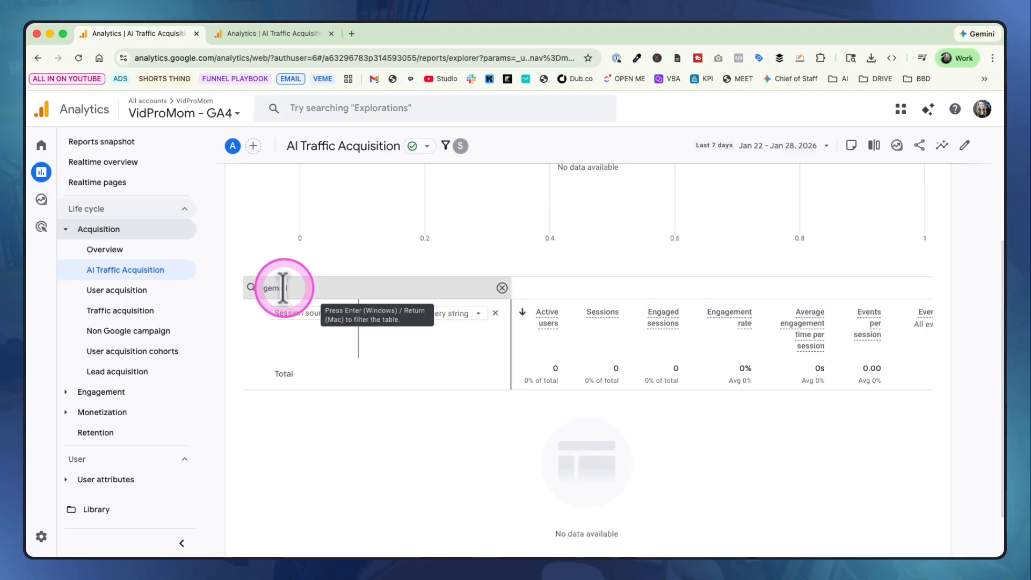
pyautogui.doubleClick(280, 287)
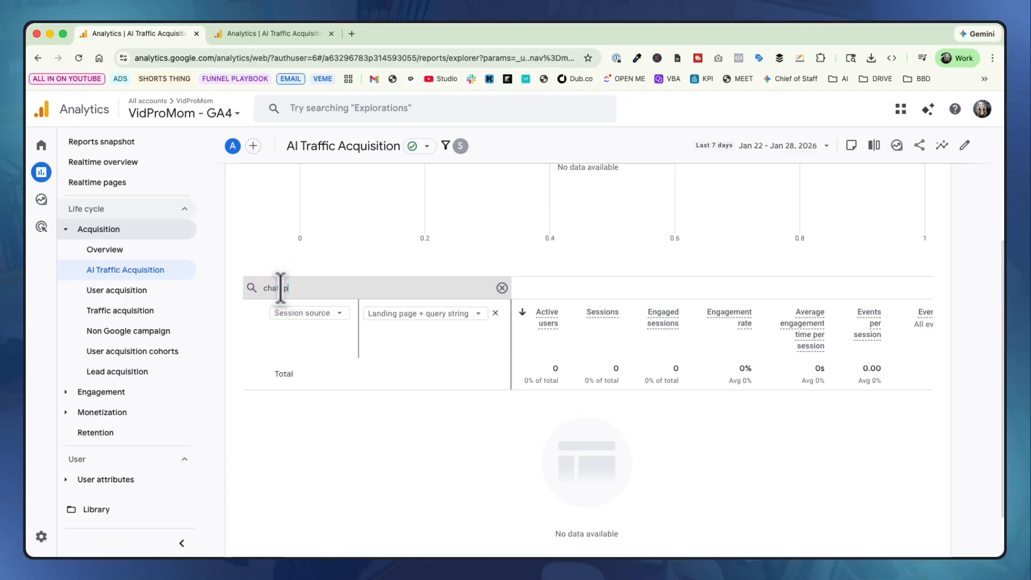
pyautogui.write('chatgpt')
pyautogui.press('Return')
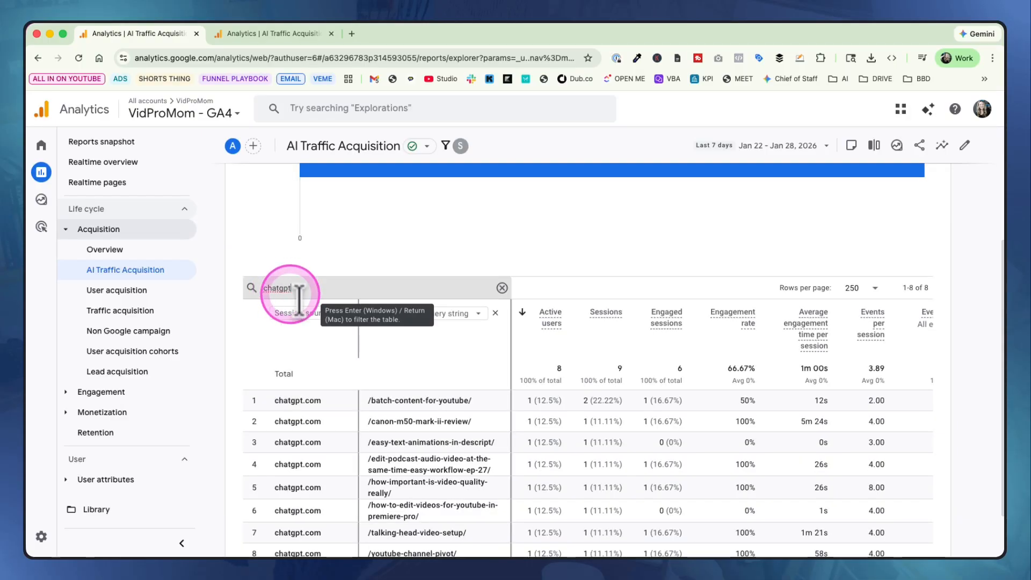
# - Copy the landing page slug batch-content-for-youtube, search the table for it, then clear the search
pyautogui.click(373, 402)
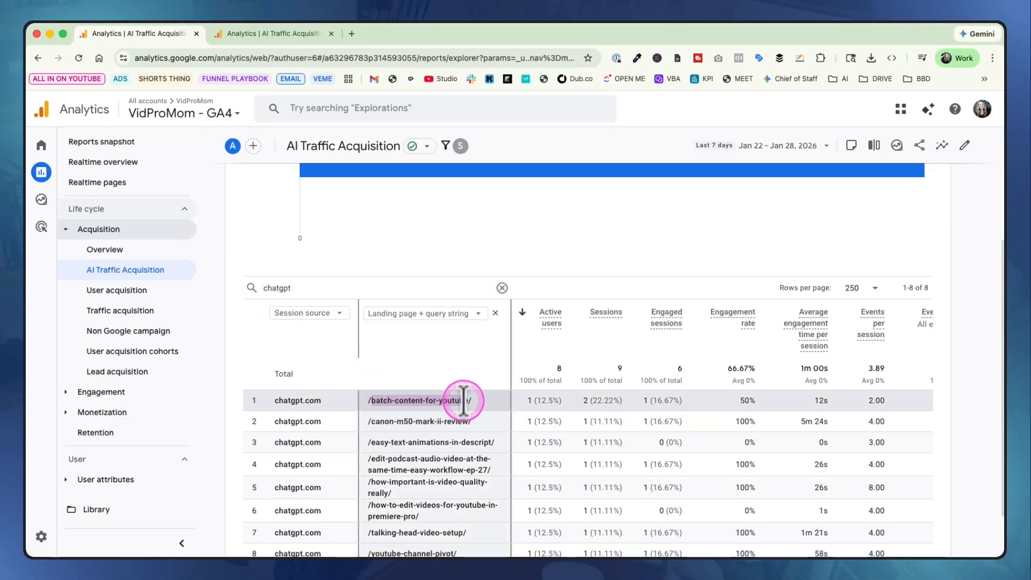
pyautogui.press('super+c')
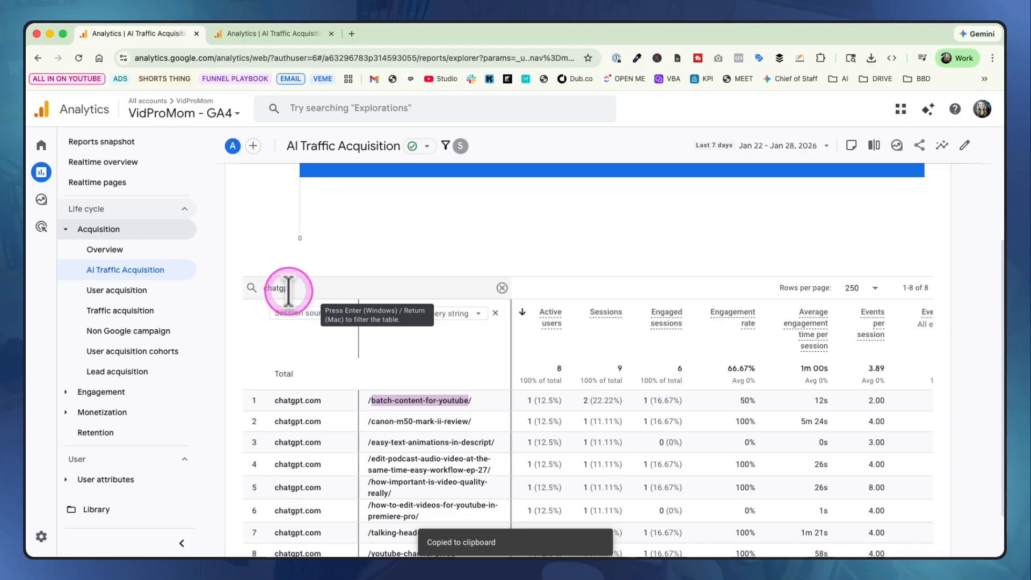
pyautogui.doubleClick(289, 291)
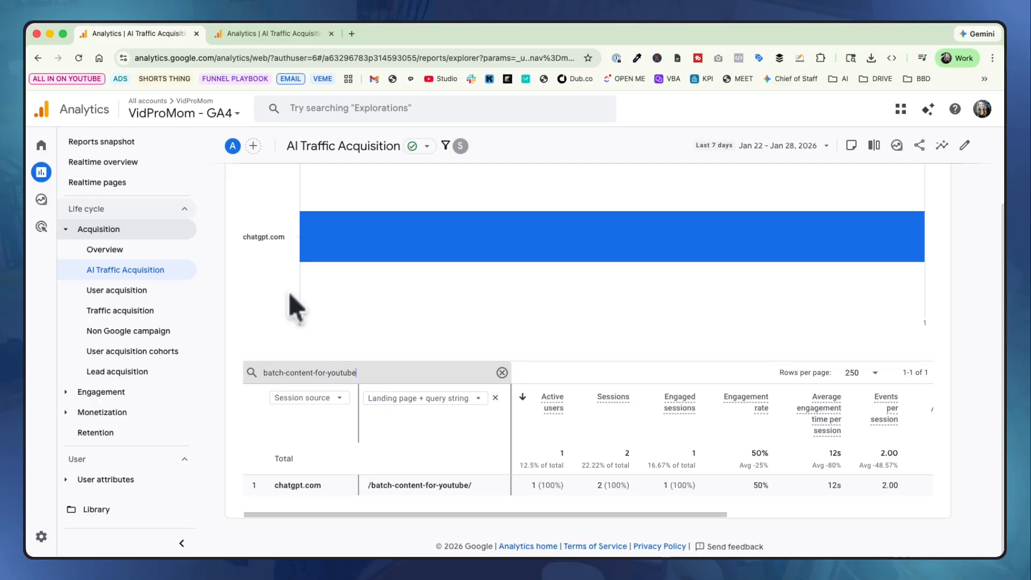
pyautogui.click(501, 372)
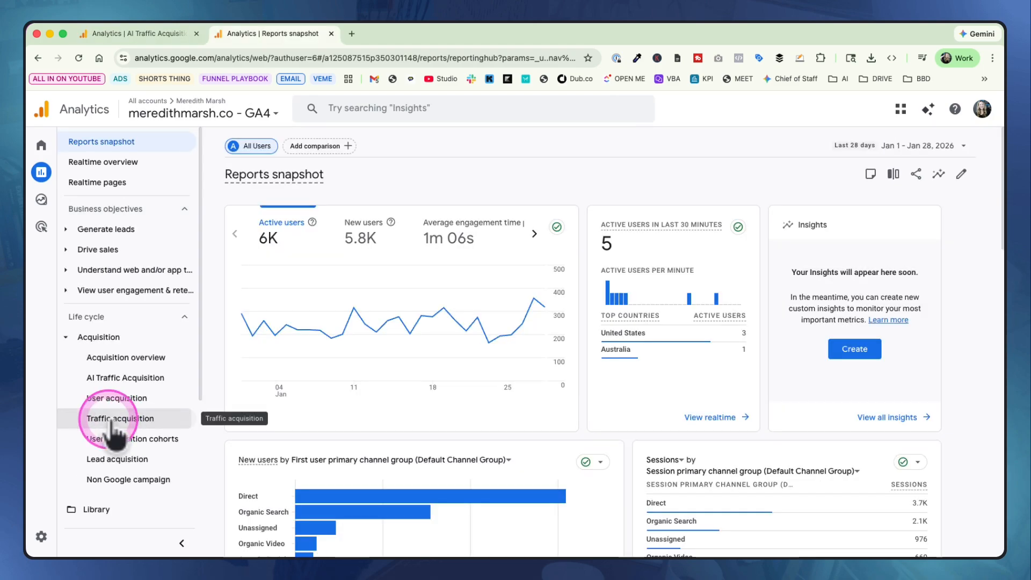
# - Open the Traffic acquisition report in the second property and examine its session primary channel group table
pyautogui.click(110, 424)
pyautogui.scroll(-2, 267, 417)
pyautogui.scroll(-5, 266, 417)
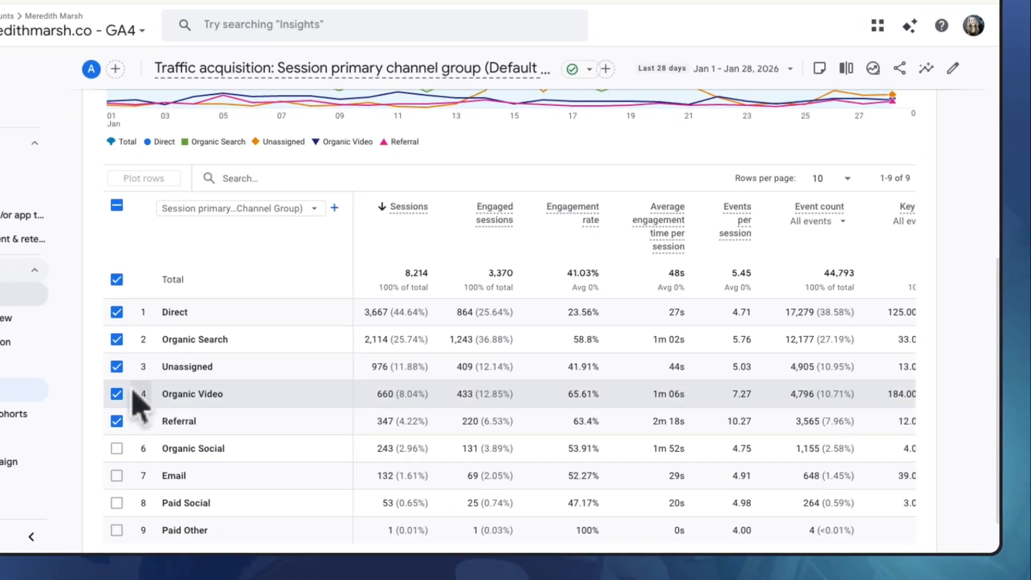
# - Change the Traffic acquisition table's primary dimension to Session Default and AI Chatbots and examine the AI Chatbots row
pyautogui.click(314, 209)
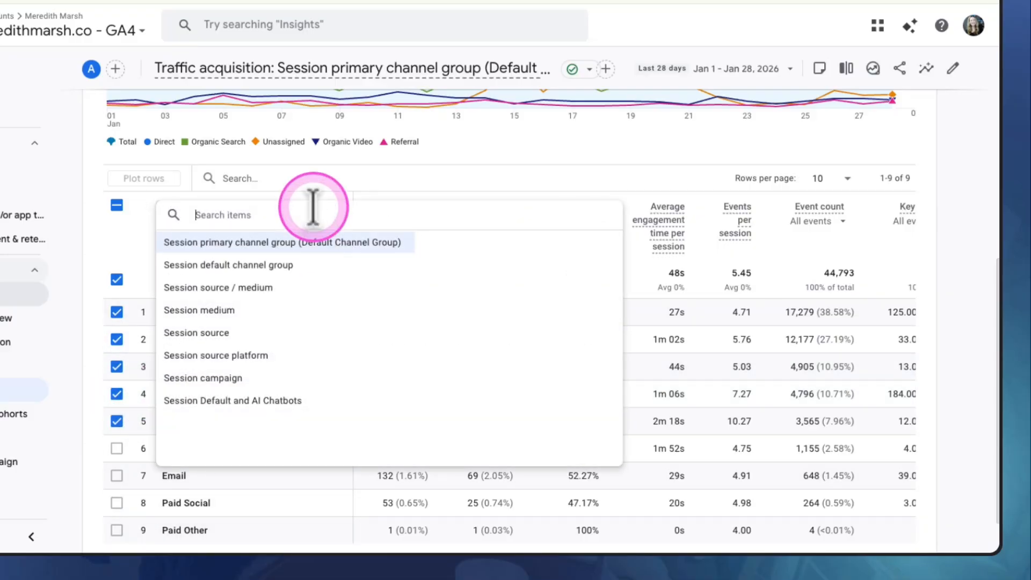
pyautogui.click(138, 241)
pyautogui.click(315, 211)
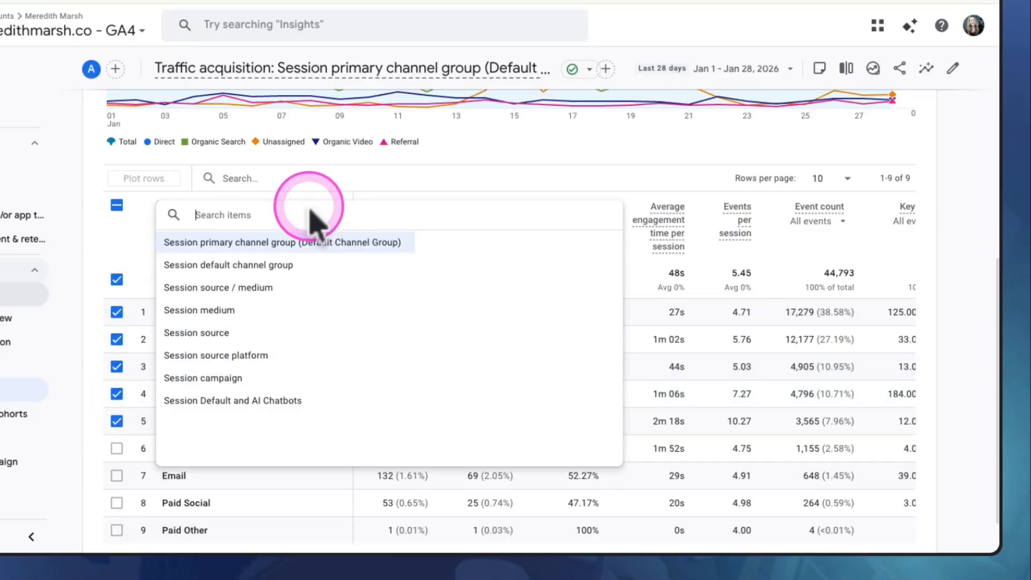
pyautogui.click(277, 400)
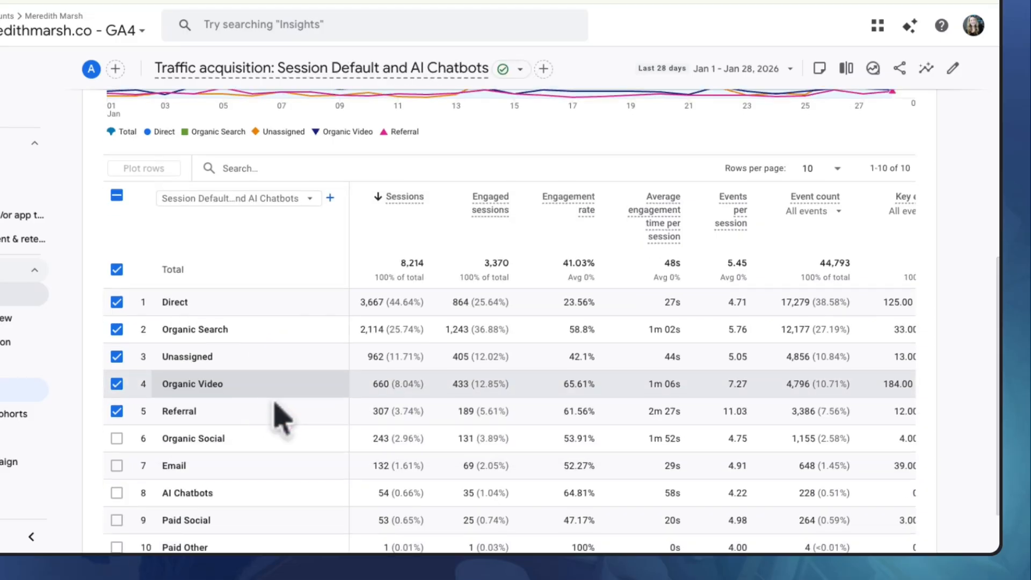
pyautogui.scroll(-2, 277, 413)
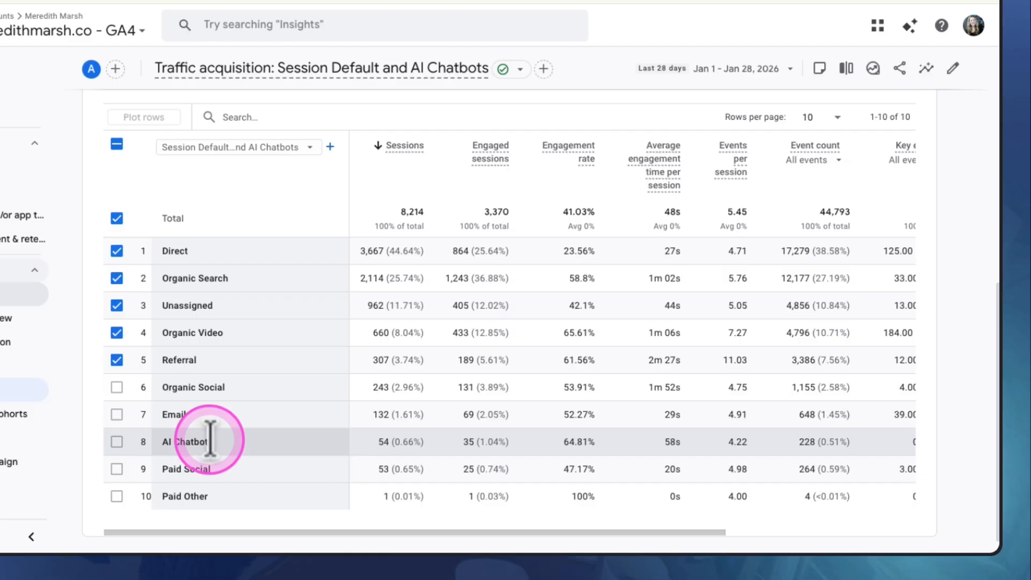
# - Open the property's Channel groups settings in Admin
pyautogui.click(312, 152)
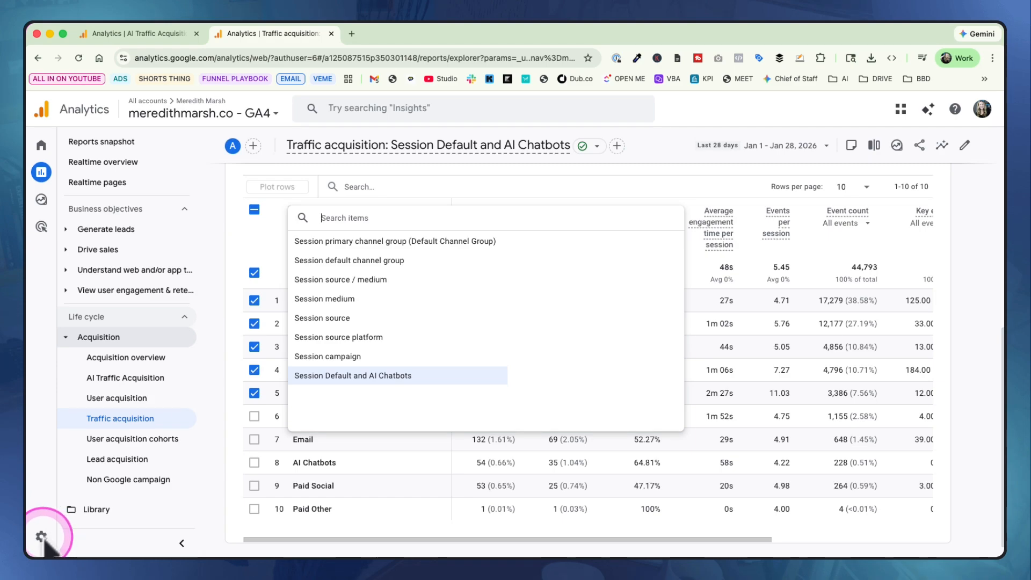
pyautogui.click(100, 512)
pyautogui.click(45, 537)
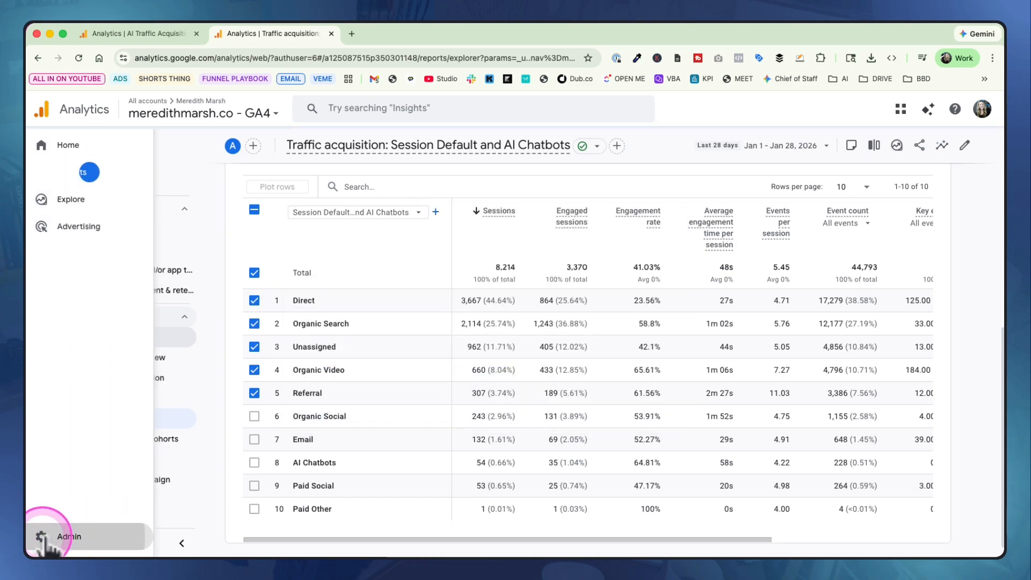
pyautogui.click(88, 353)
pyautogui.scroll(-1, 94, 365)
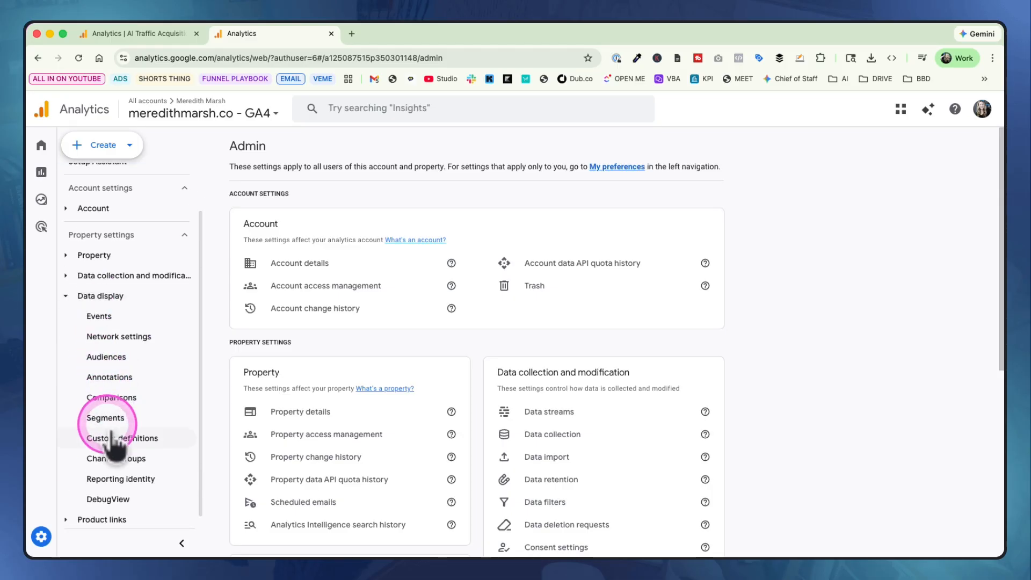
pyautogui.click(108, 459)
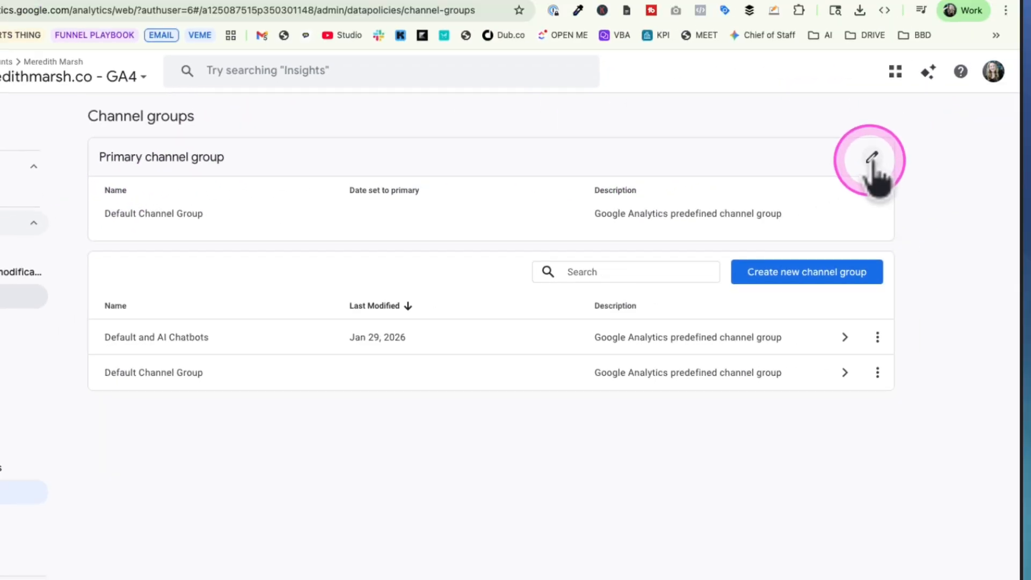
# - Set Default and AI Chatbots as the property's primary channel group and save the change
pyautogui.click(872, 159)
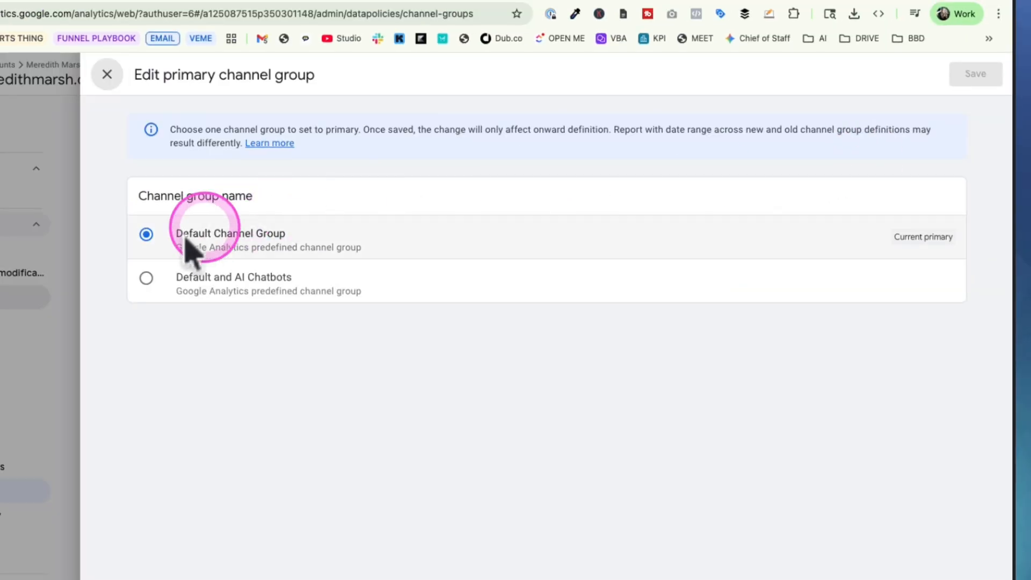
pyautogui.click(146, 278)
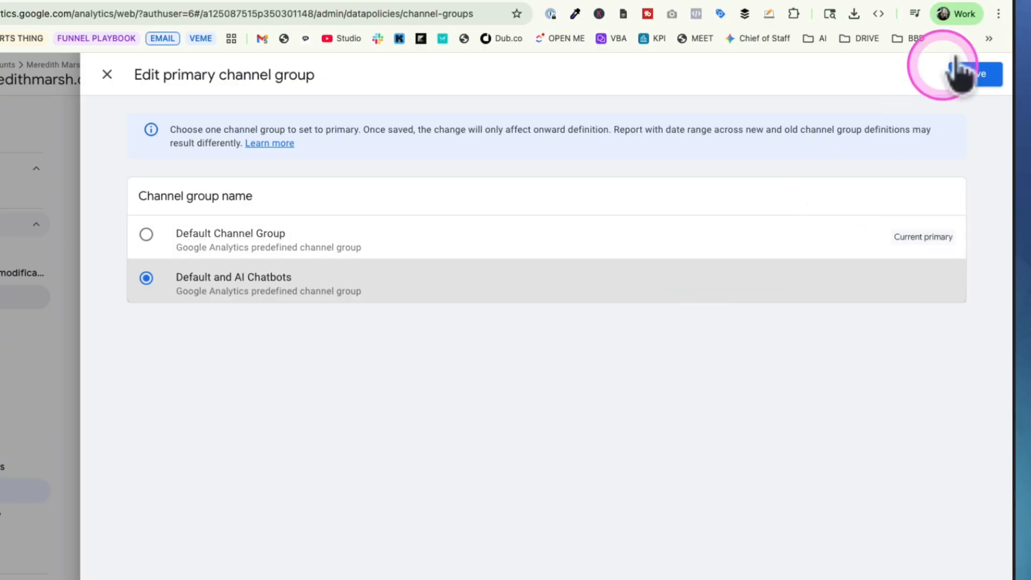
pyautogui.click(973, 78)
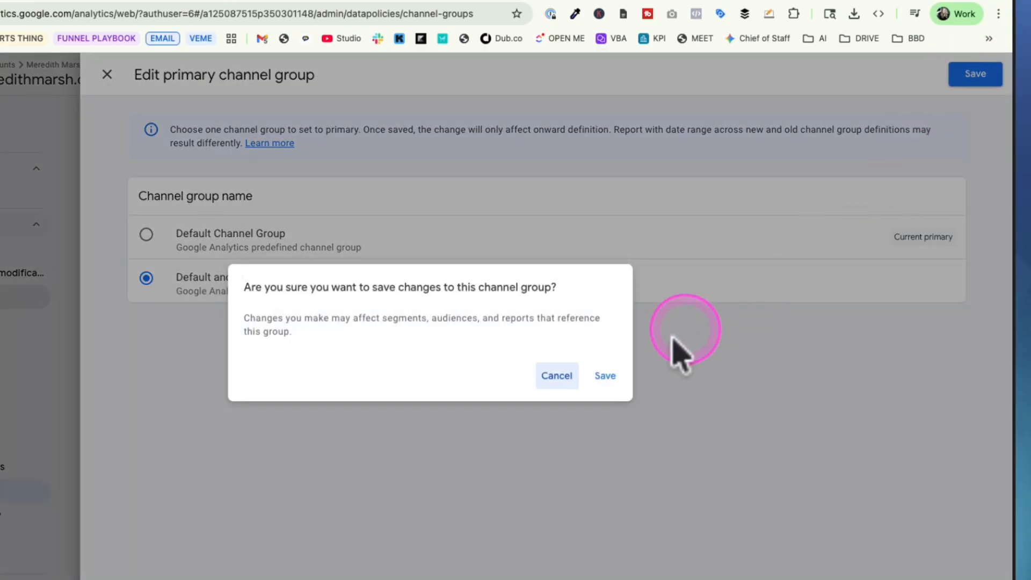
pyautogui.click(606, 376)
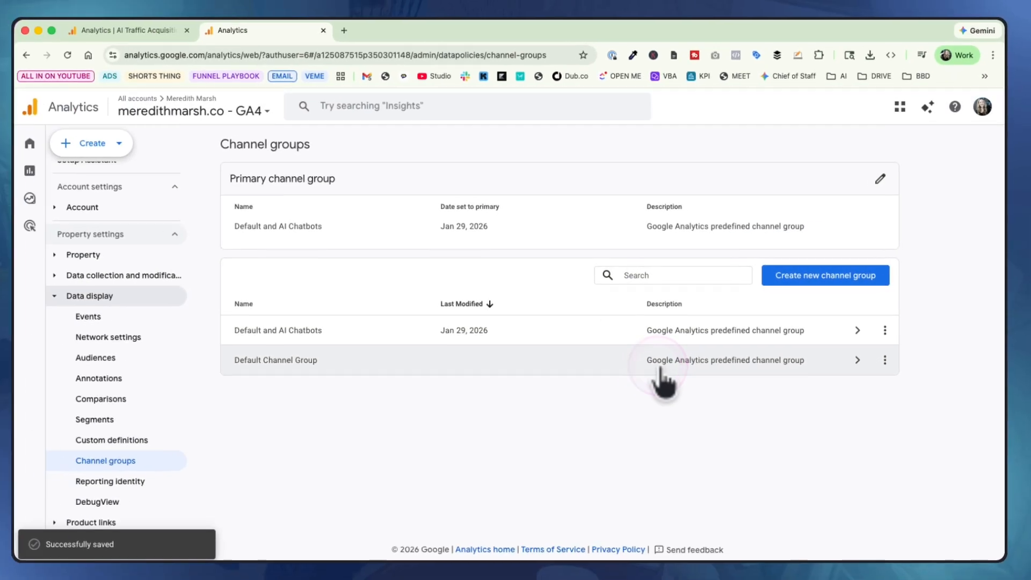
# - Reopen the Traffic acquisition report and check which channel group its table uses by default
pyautogui.click(48, 173)
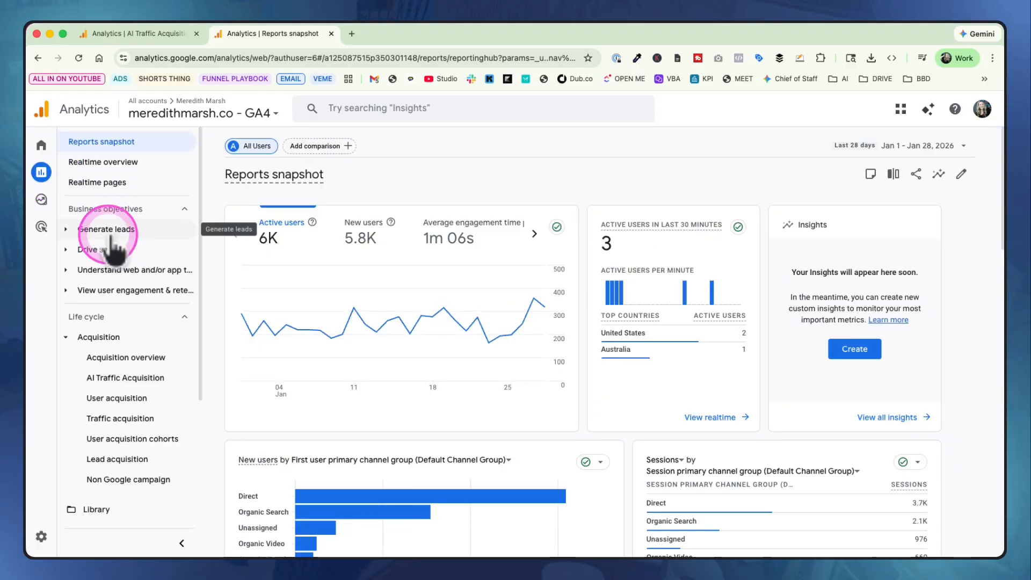
pyautogui.scroll(-3, 140, 352)
pyautogui.scroll(-1, 138, 369)
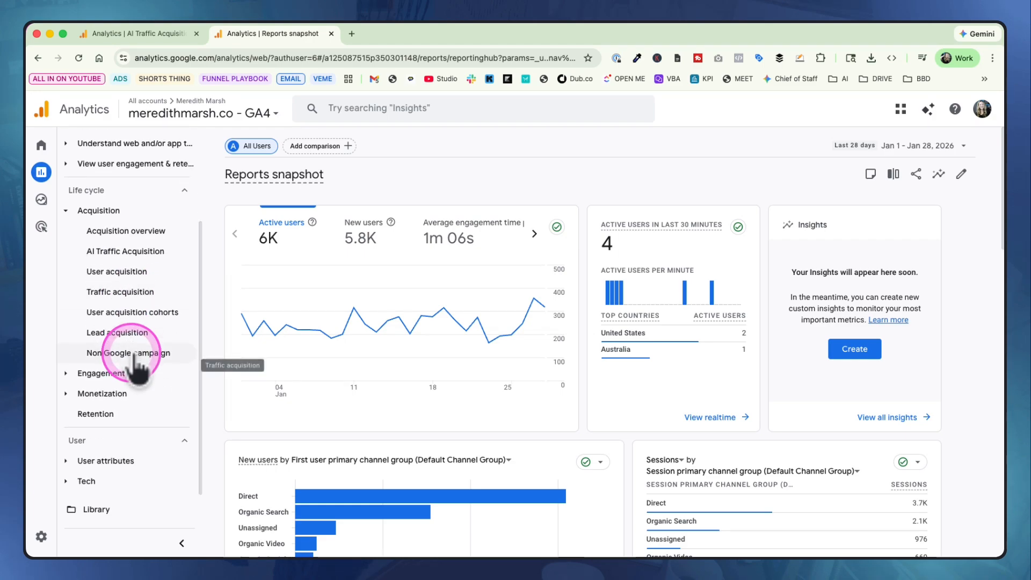
pyautogui.click(122, 292)
pyautogui.scroll(-2, 426, 407)
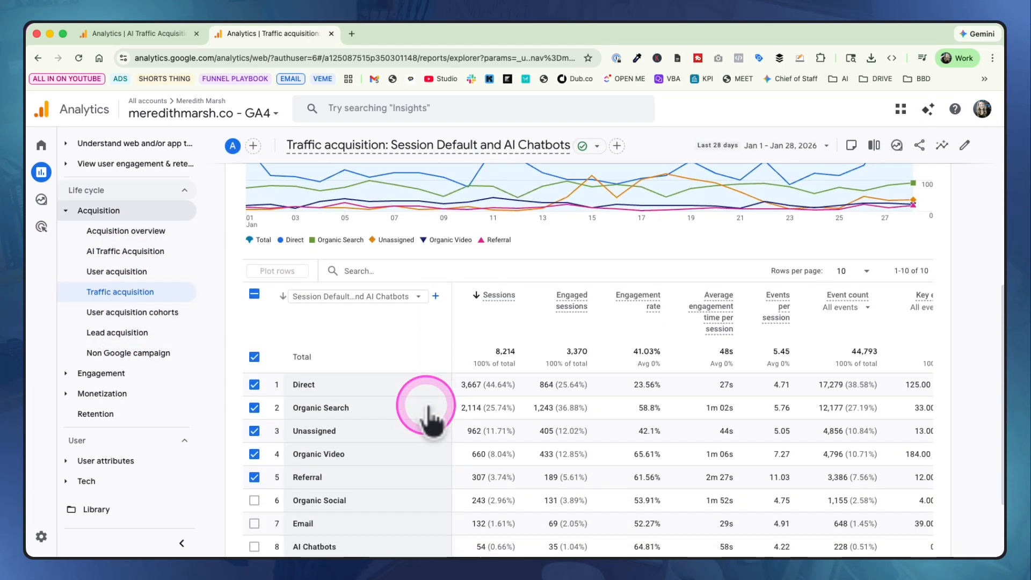